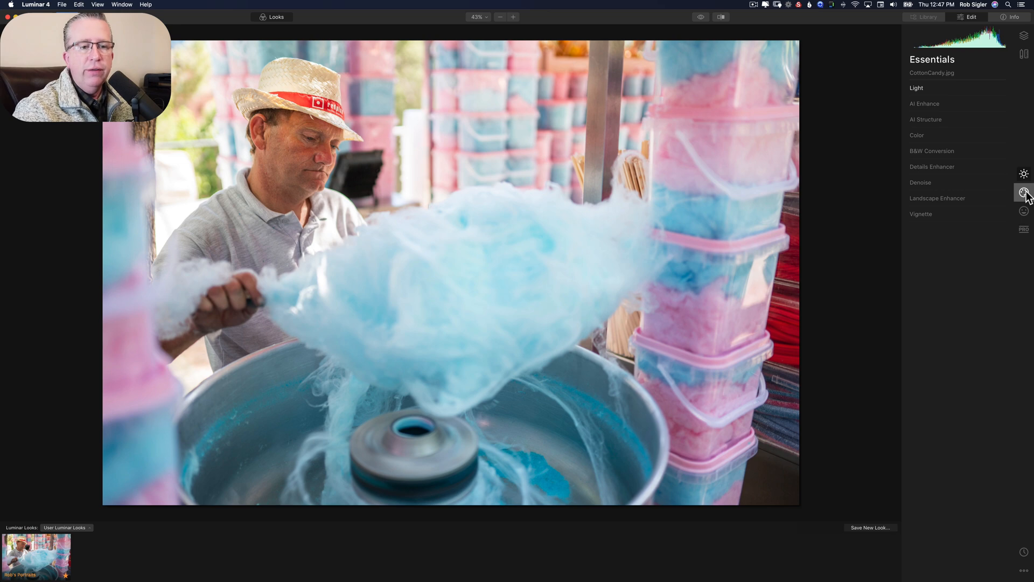
click(1024, 175)
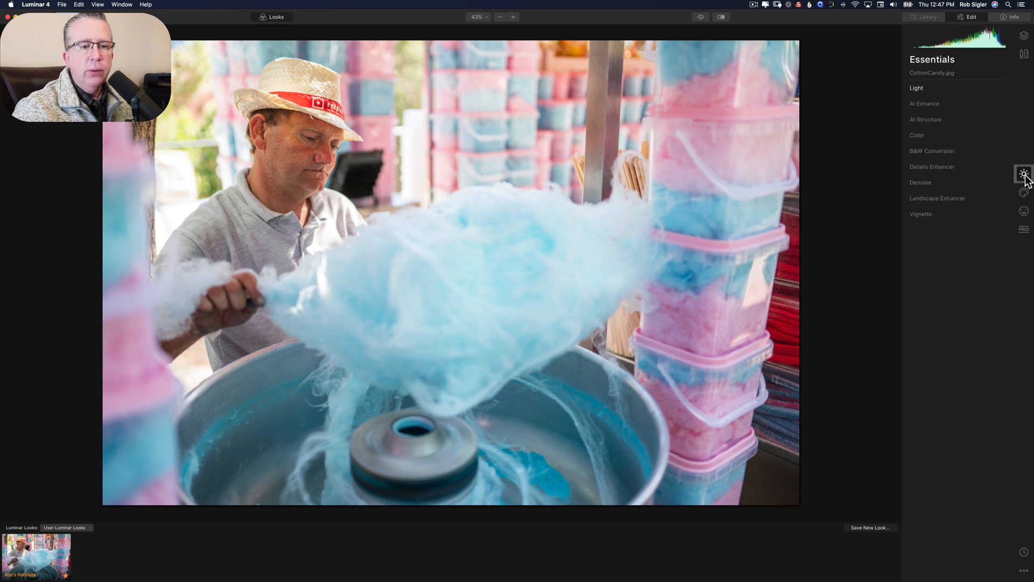
click(1025, 193)
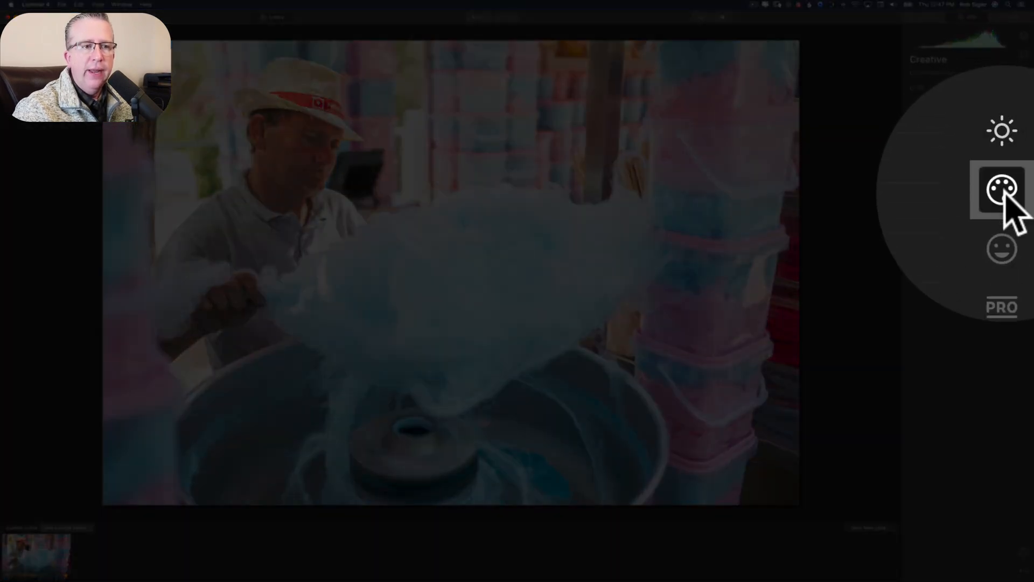
click(1002, 249)
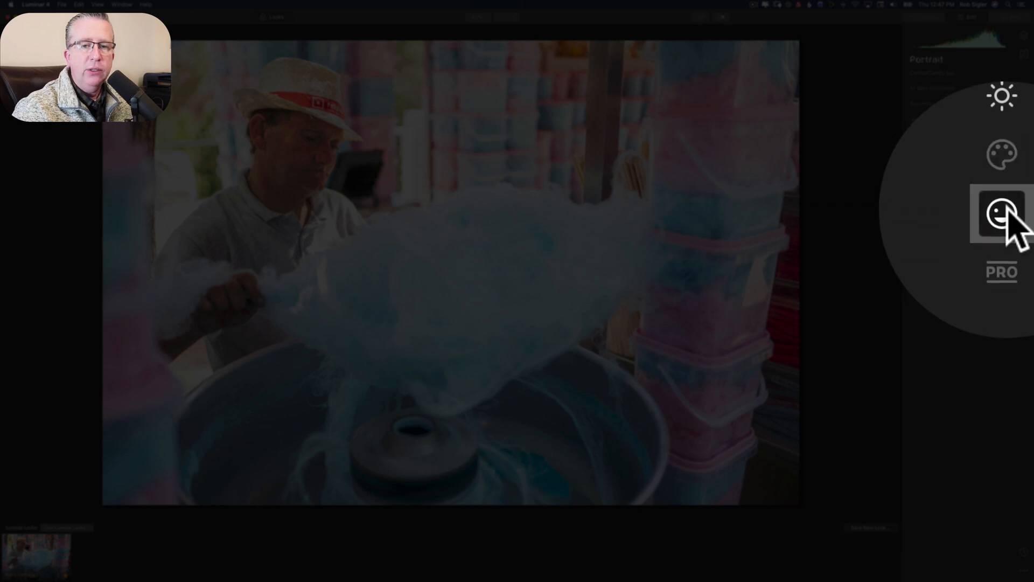
click(1002, 307)
click(1006, 175)
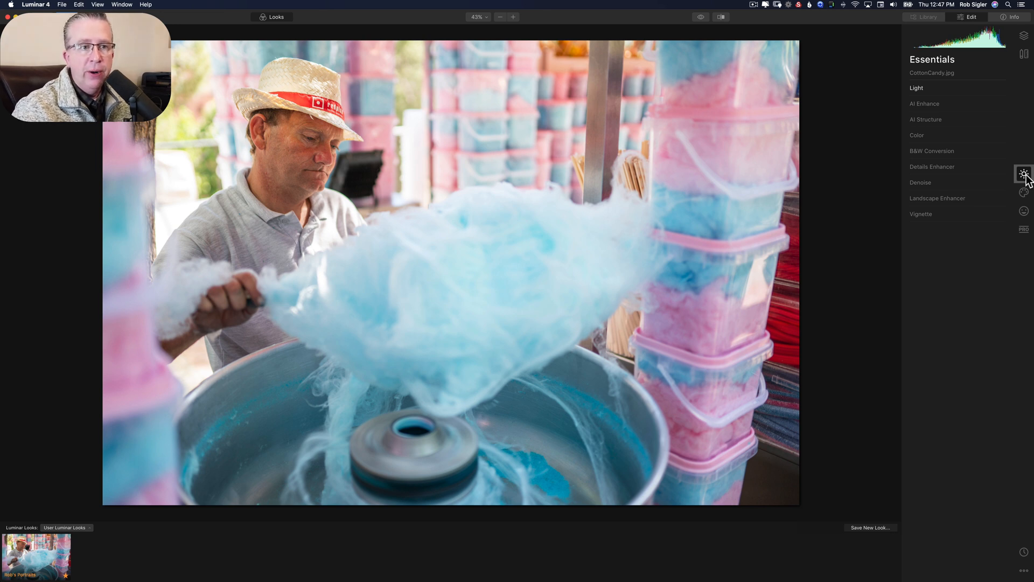
Set Light Temperature to -1, Exposure to 0.63, Smart Contrast to 33, Highlights to -32 and Shadows to 33, and compare with the original
click(1024, 174)
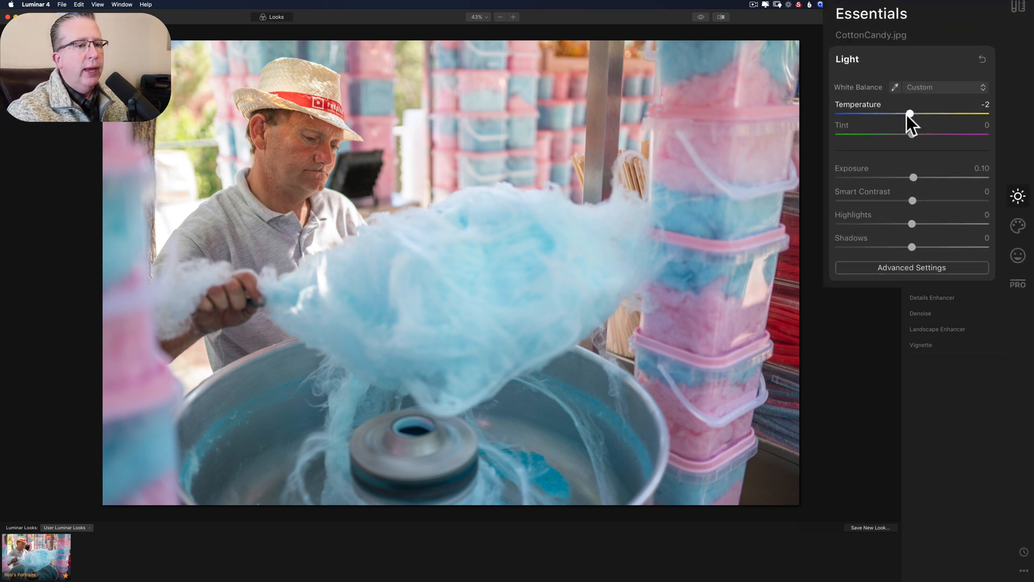
mouse_move(855, 159)
mouse_down()
mouse_move(796, 163)
mouse_move(933, 161)
mouse_move(861, 163)
mouse_up()
mouse_move(863, 251)
mouse_down()
mouse_move(885, 245)
mouse_move(815, 244)
mouse_move(874, 246)
mouse_up()
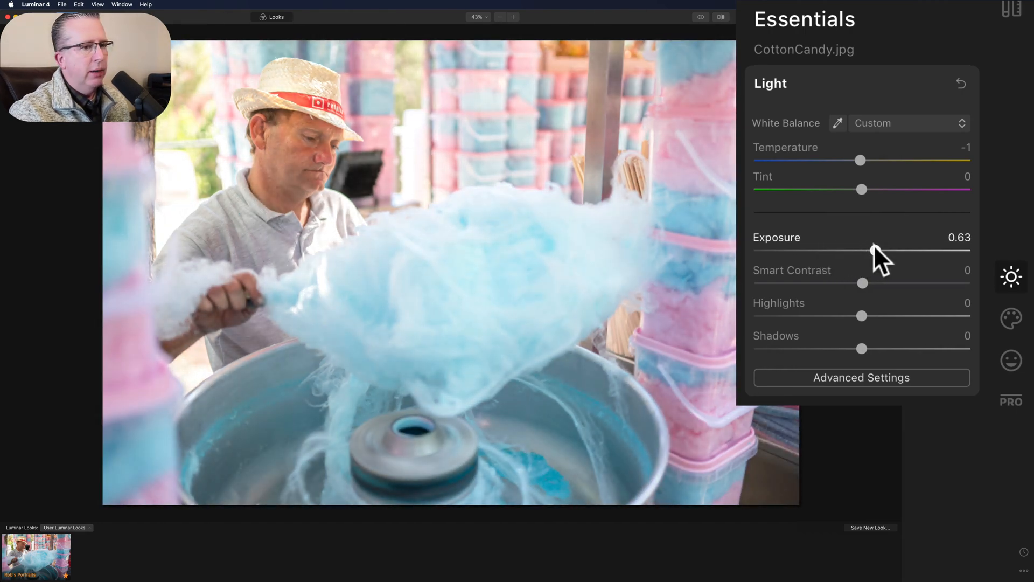
drag(862, 281, 897, 283)
drag(862, 316, 826, 317)
drag(860, 348, 974, 202)
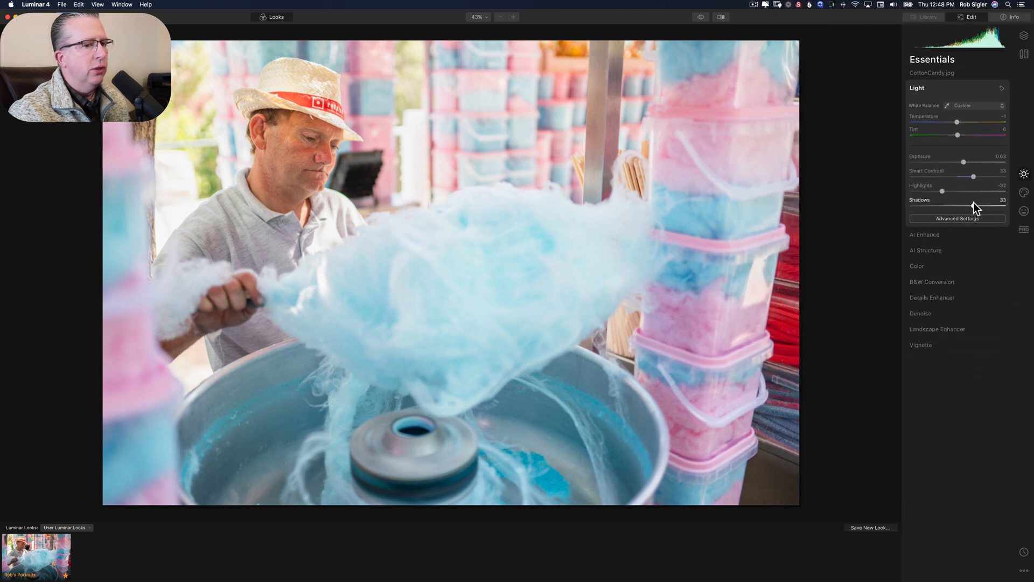
click(918, 89)
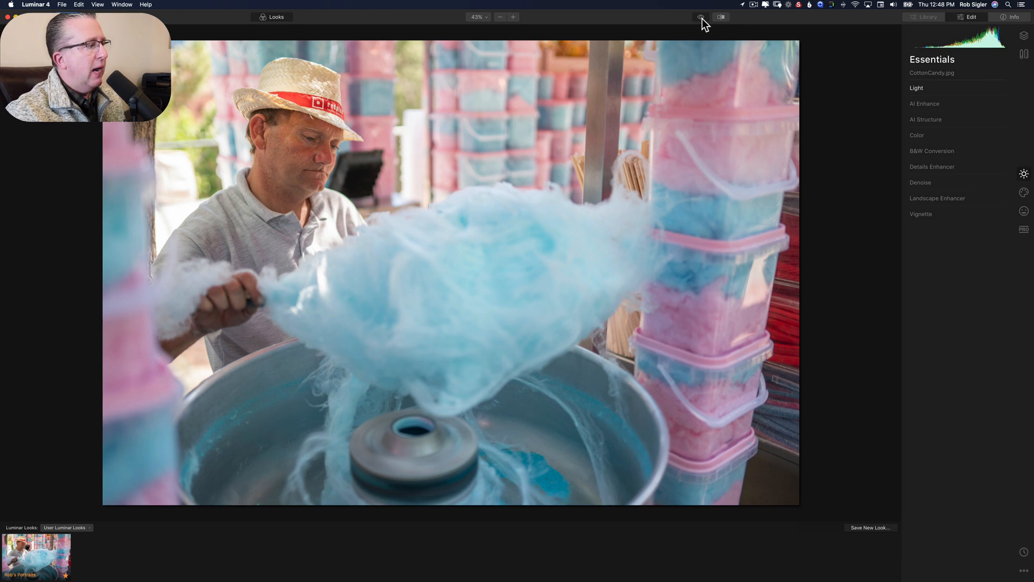
drag(702, 18, 702, 18)
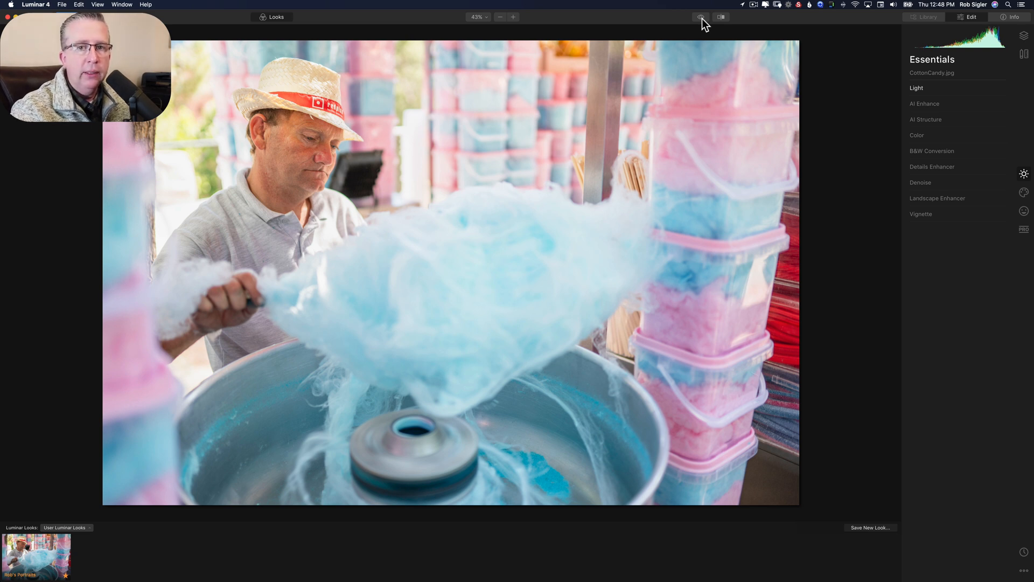
Raise AI Accent to 100 in AI Enhance on the cotton candy photo
click(921, 104)
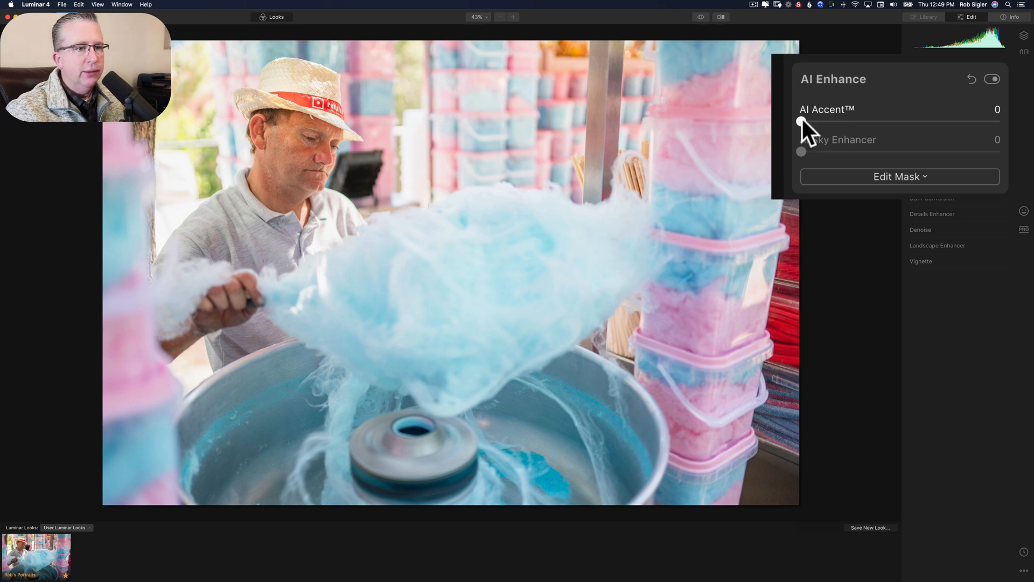
drag(802, 120, 1010, 125)
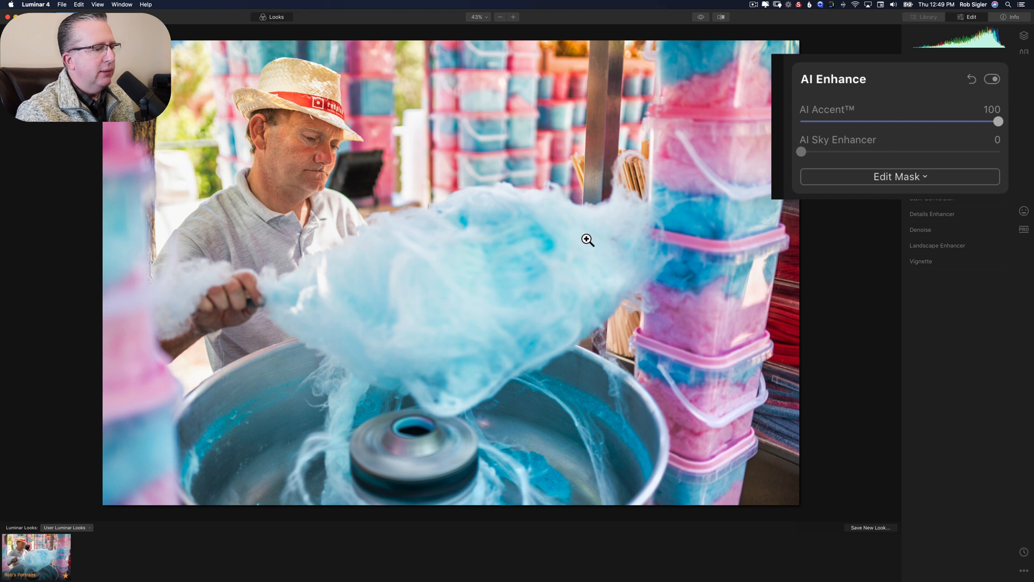
drag(998, 120, 1031, 132)
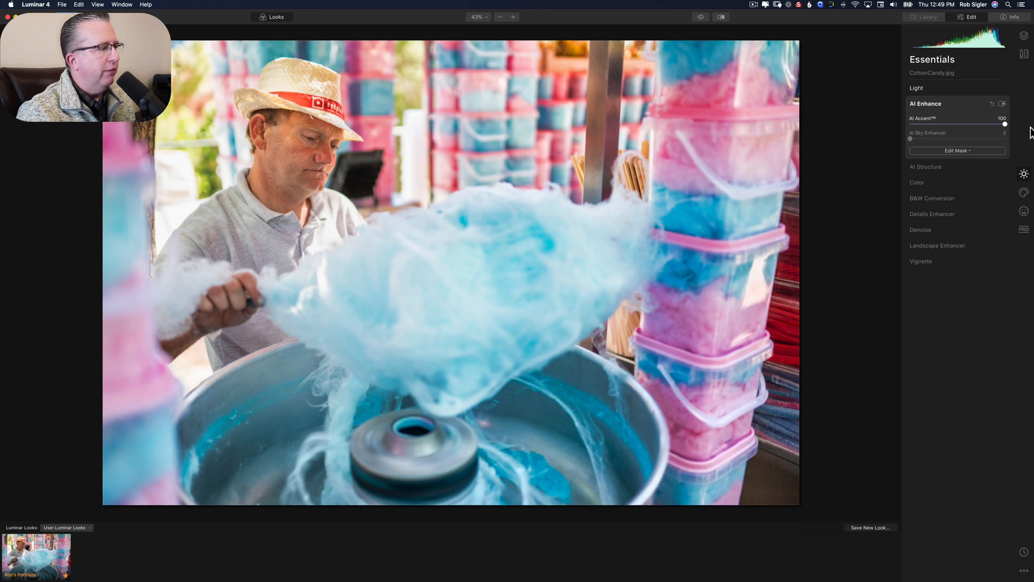
Try the AI Structure Amount at 100 and near zero, and settle on a moderate positive Amount
click(917, 166)
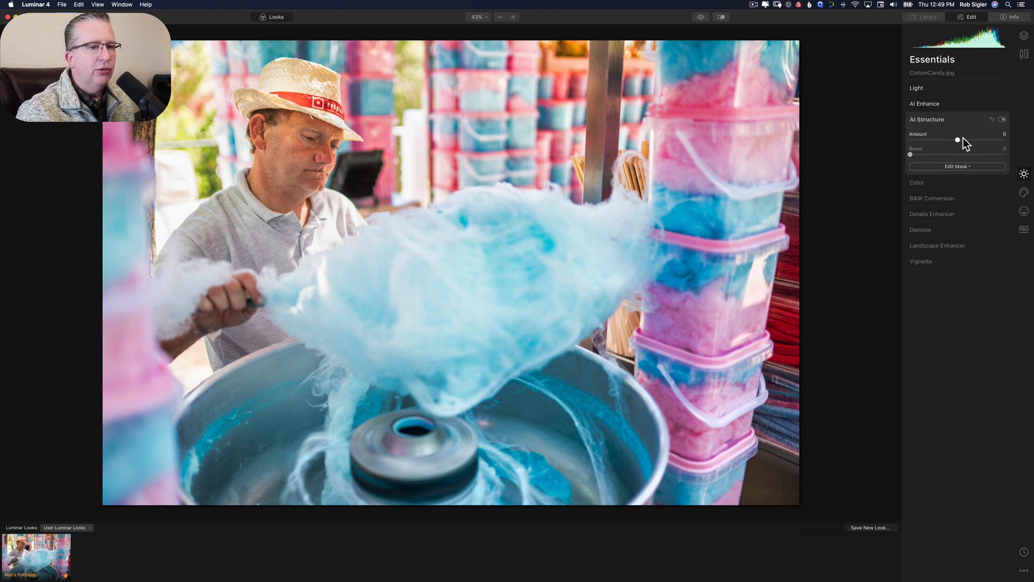
drag(958, 139, 996, 132)
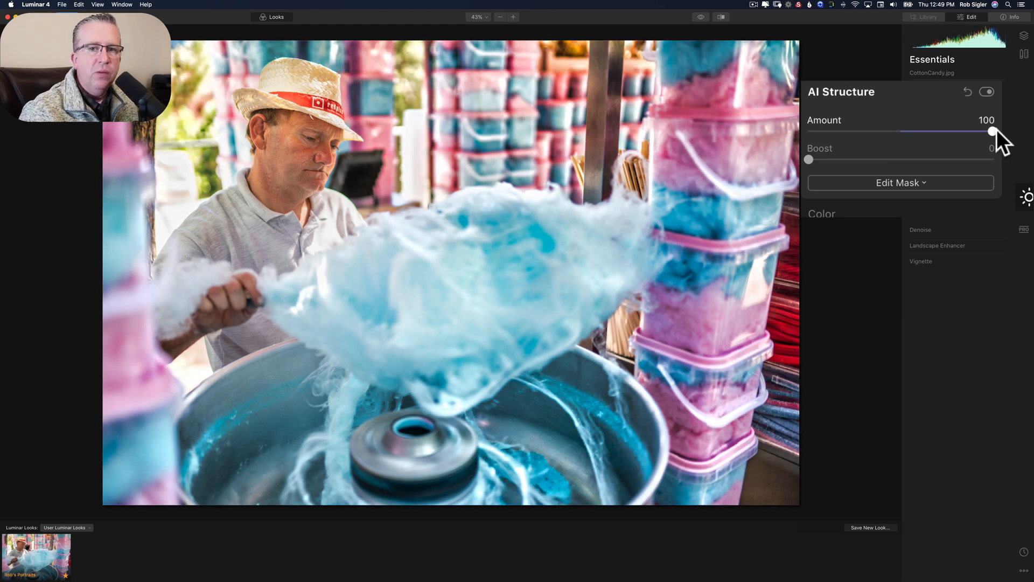
drag(996, 131, 898, 131)
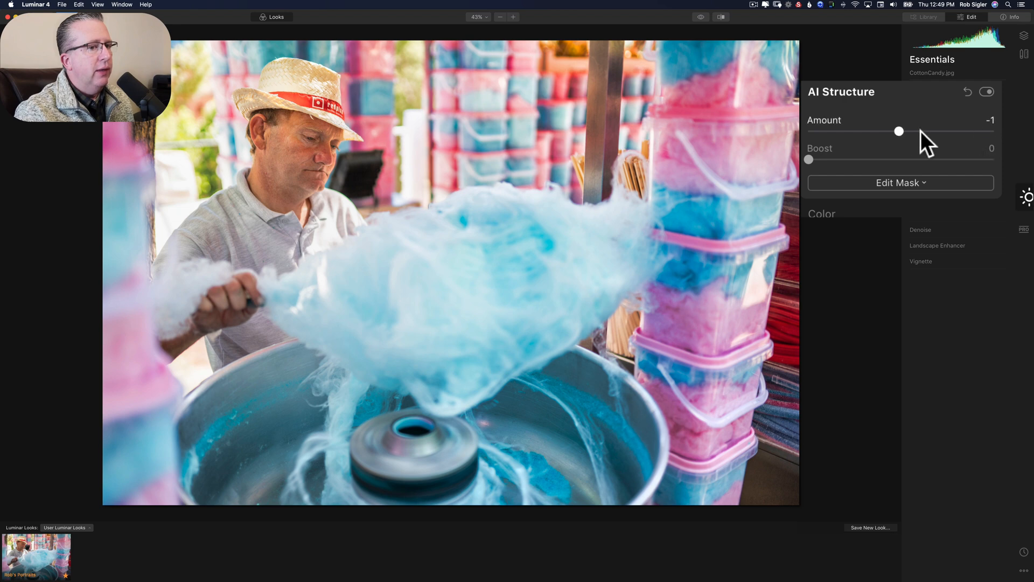
drag(904, 131, 1004, 128)
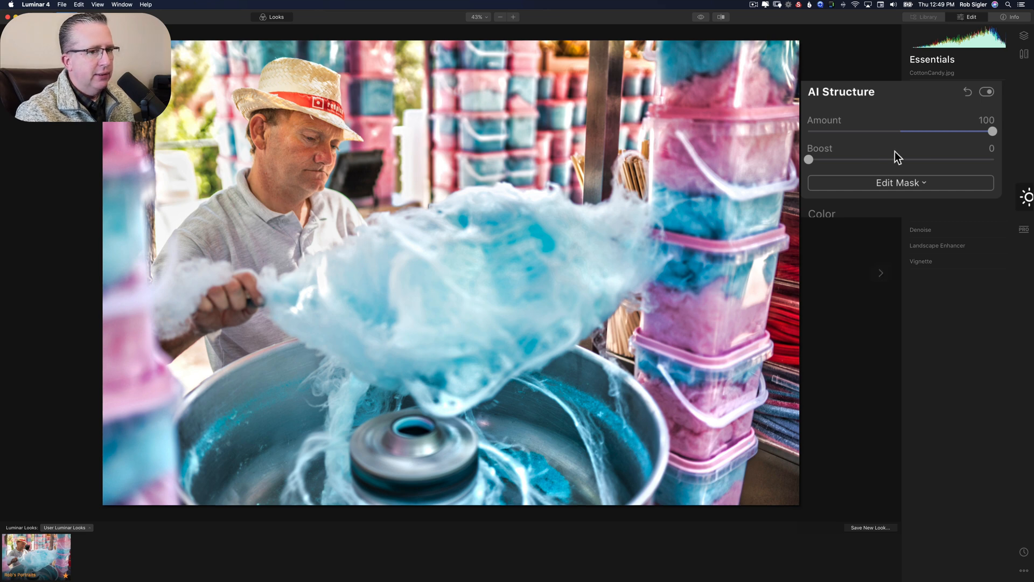
drag(992, 131, 931, 129)
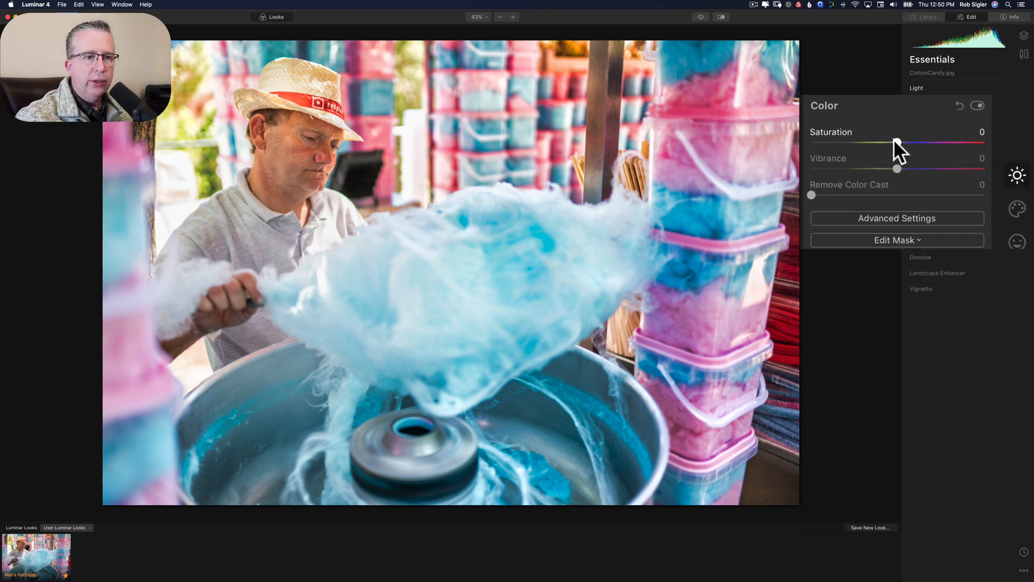
Try full Saturation in the Color adjustments, return it to 0 and set Vibrance to 44
drag(896, 168, 936, 167)
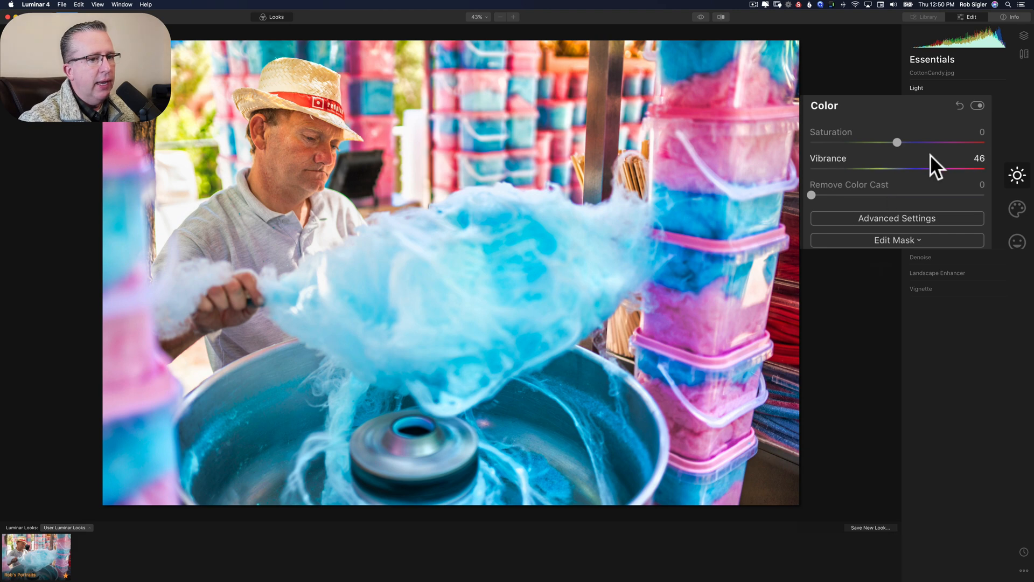
drag(932, 167, 993, 137)
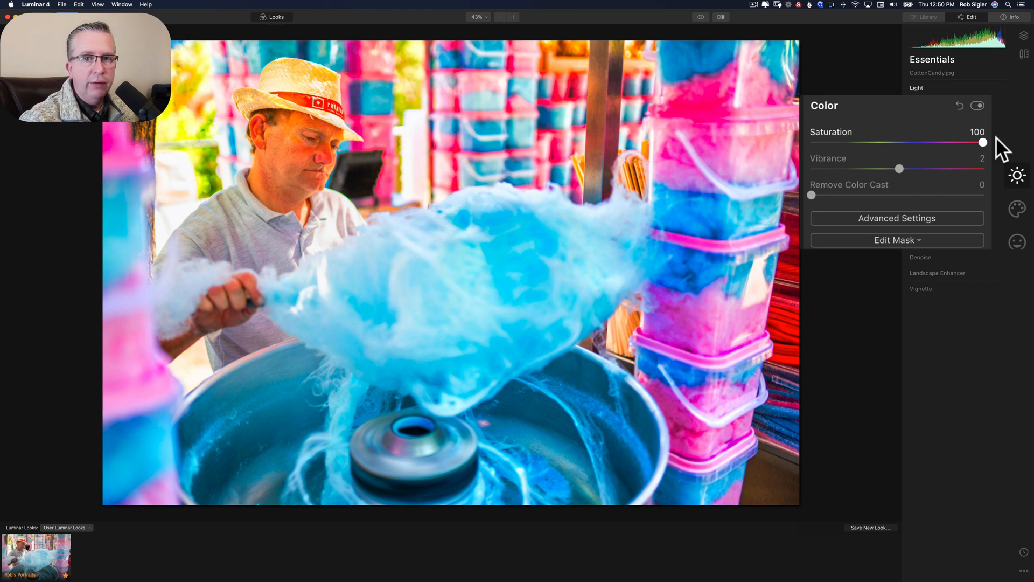
drag(985, 142, 936, 163)
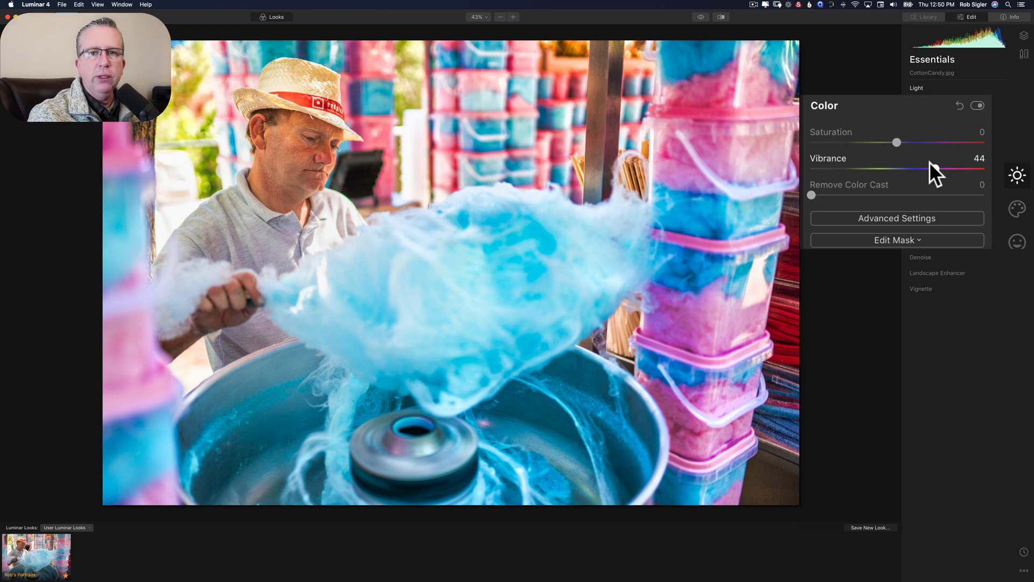
Compare the edited cotton candy photo with its original version several times
click(703, 15)
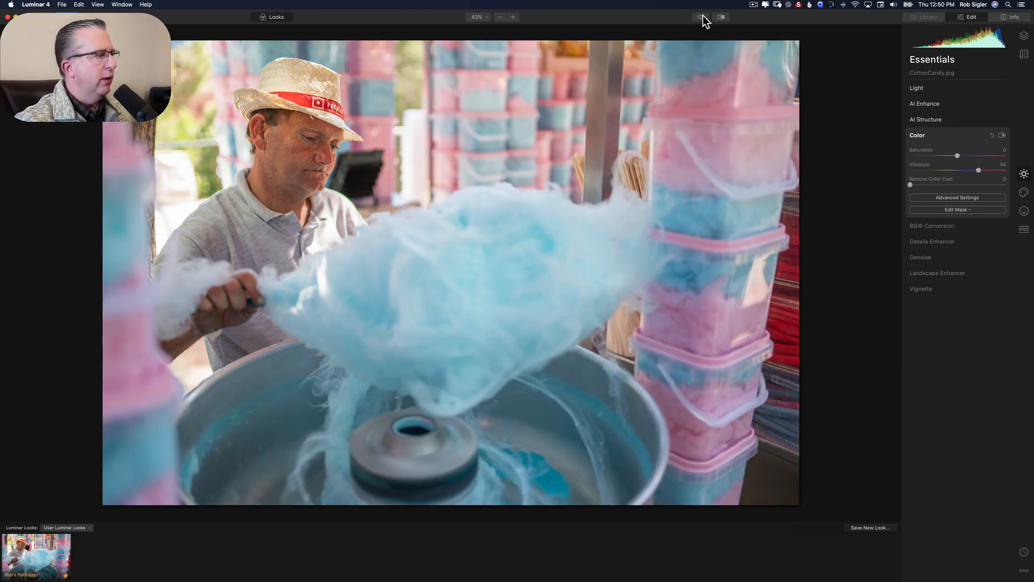
click(703, 15)
click(703, 15)
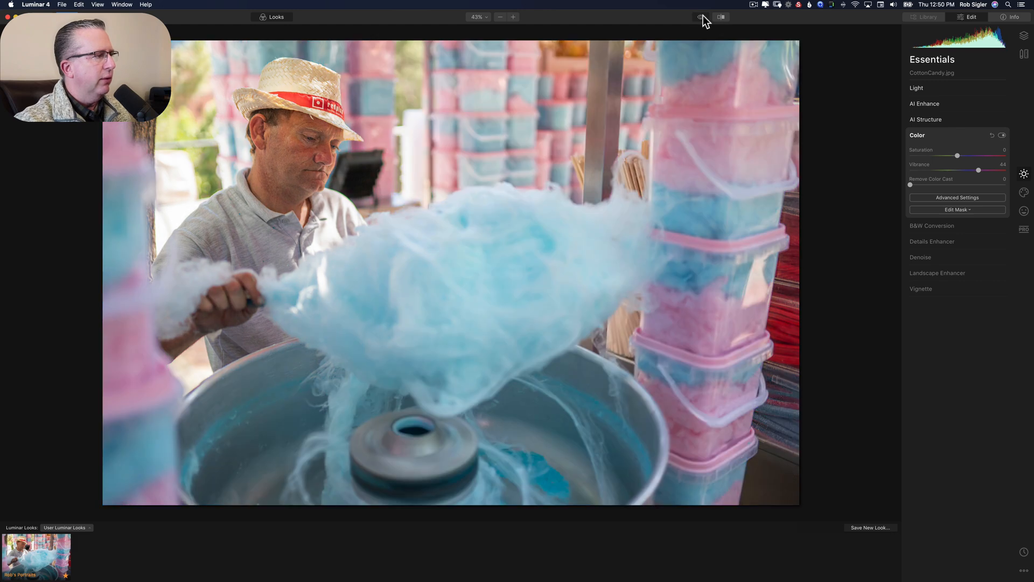
click(703, 15)
click(703, 15)
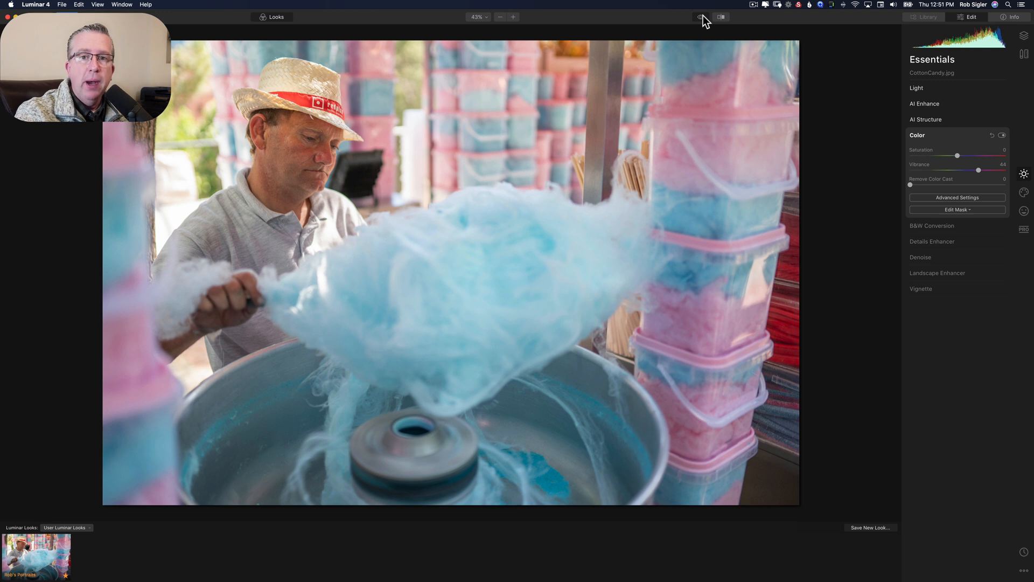
click(703, 15)
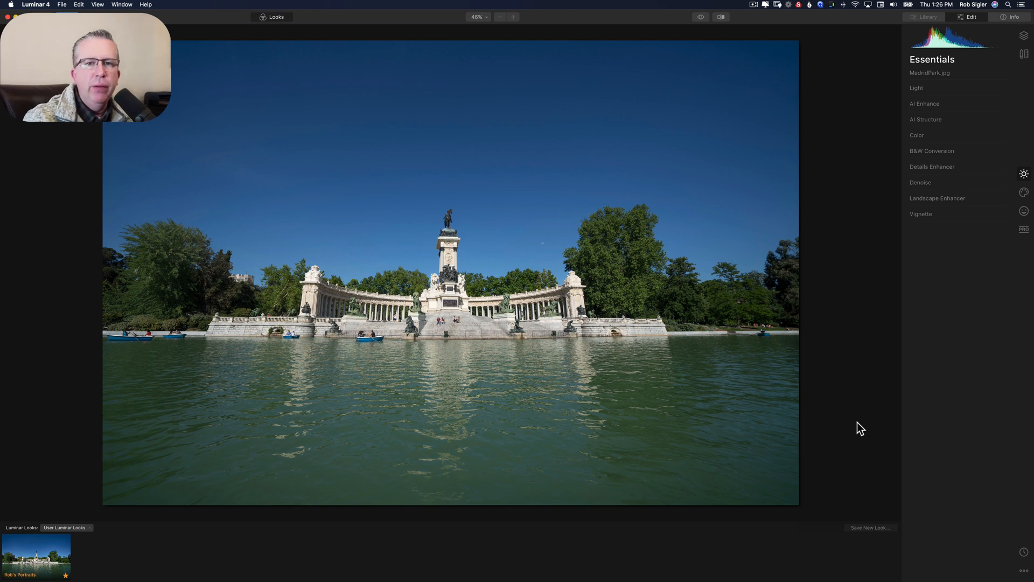
Start the Erase tool on the park photo and paint over the people on the monument's stairs
click(1024, 55)
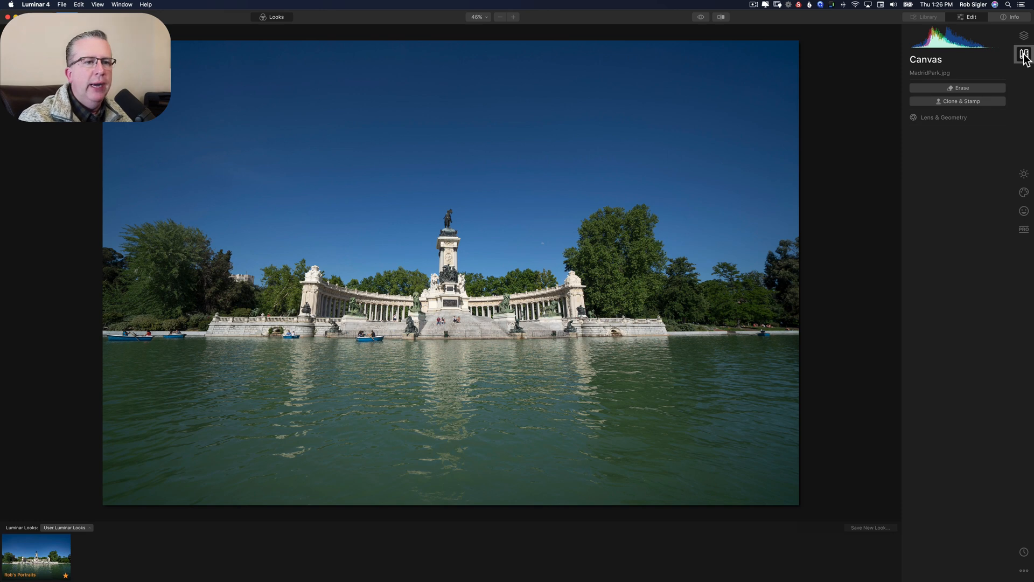
click(981, 87)
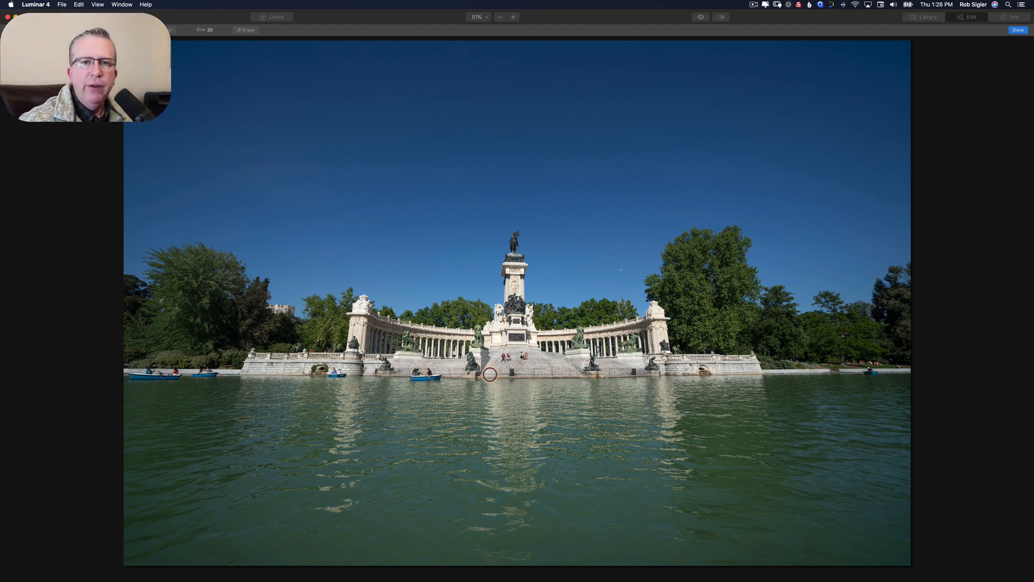
click(521, 353)
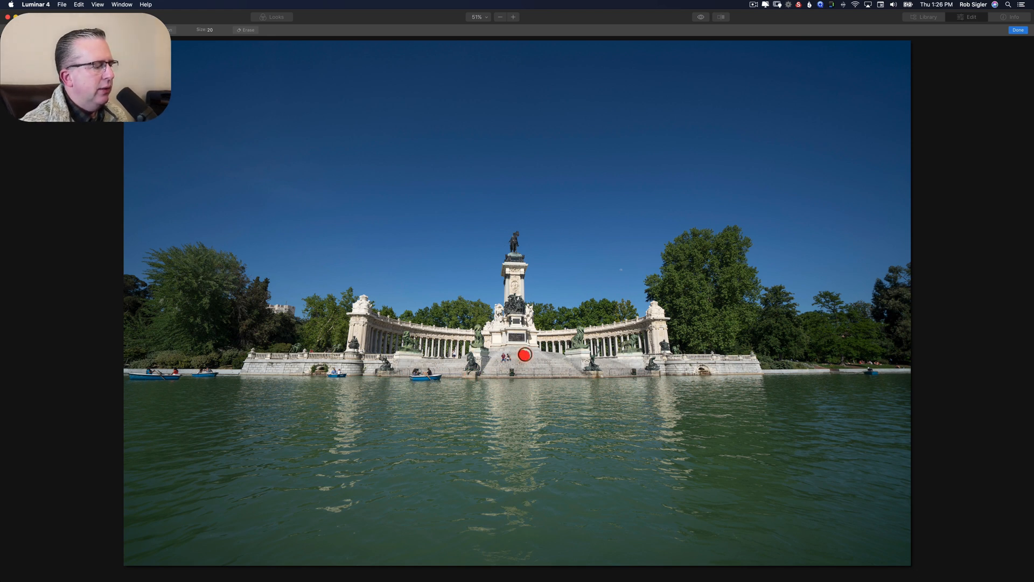
click(504, 355)
drag(504, 355, 502, 359)
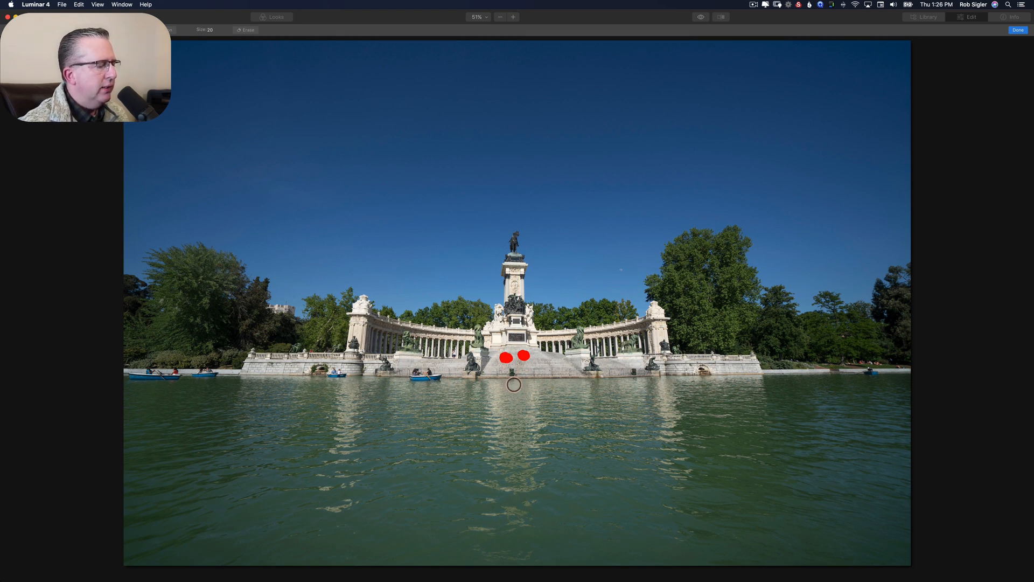
Paint over the small distractions at the waterline, in the left colonnade and above the left balustrade, and finish the erasing
drag(512, 371, 512, 381)
drag(634, 369, 635, 378)
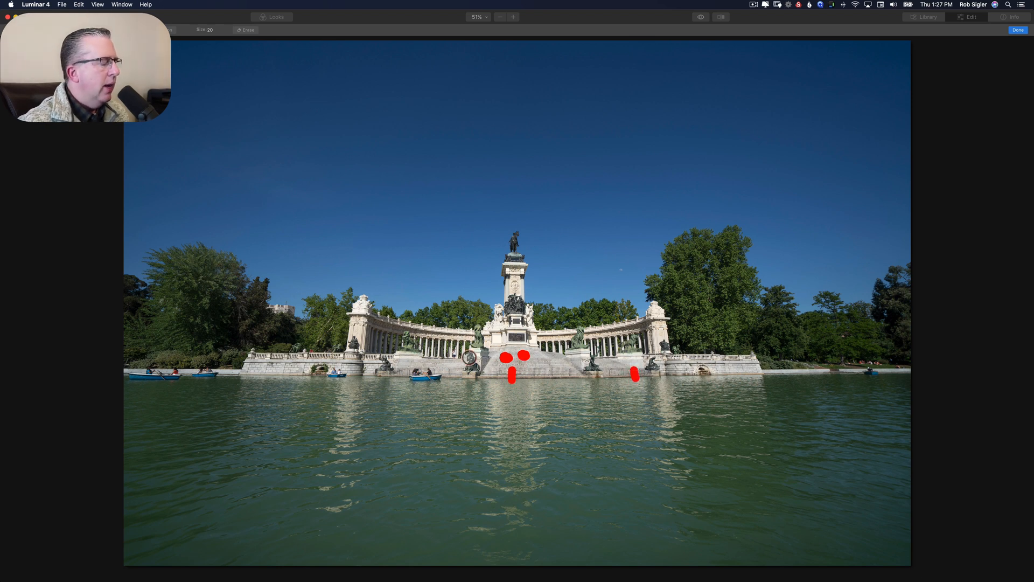
drag(453, 356, 456, 348)
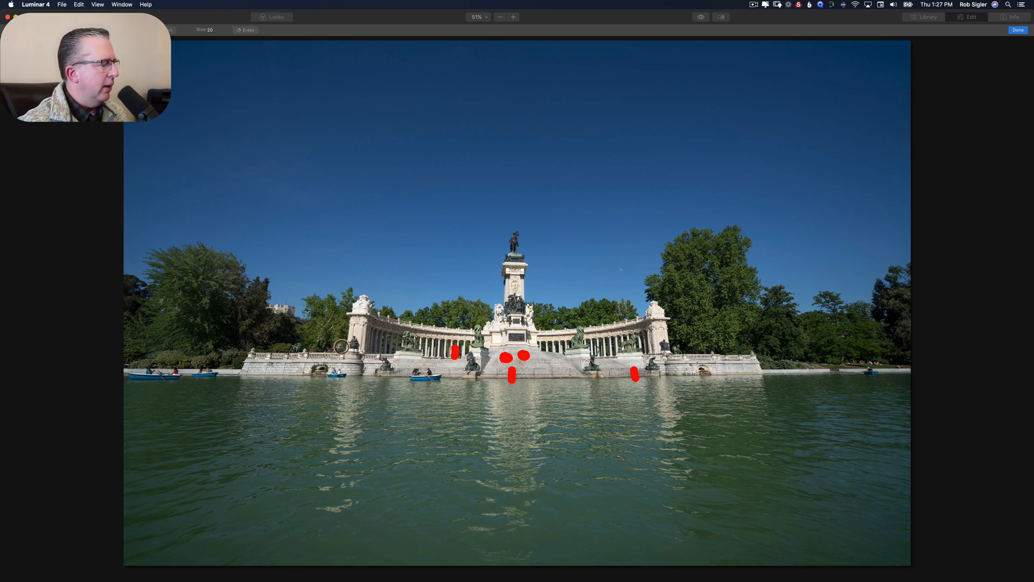
click(311, 349)
click(328, 349)
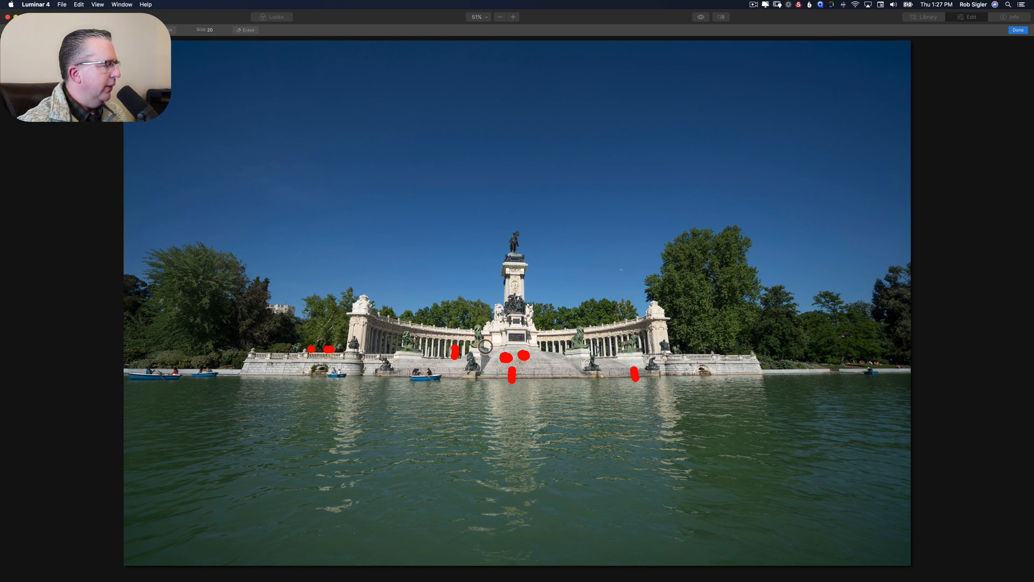
click(1018, 30)
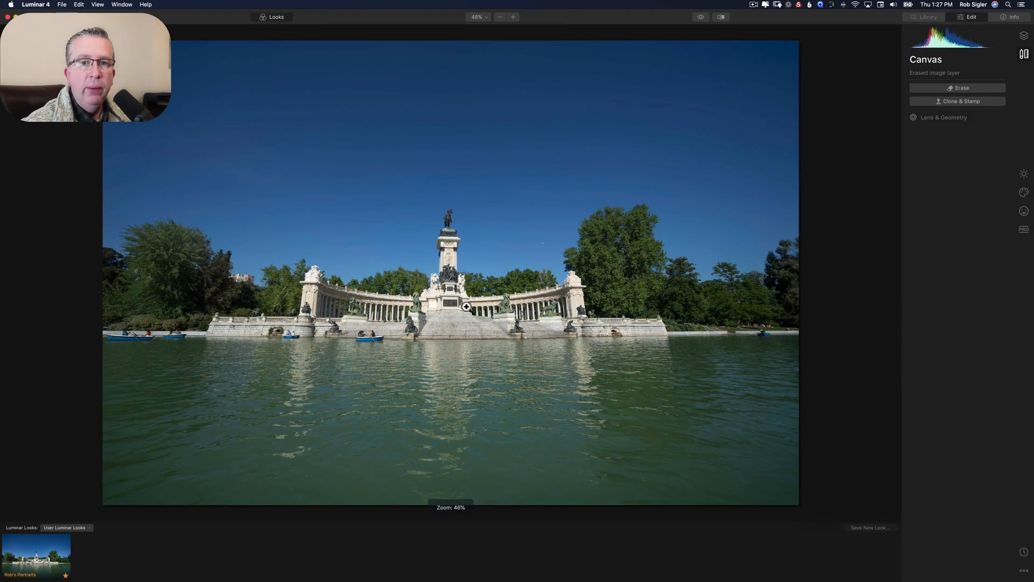
Inspect the erased areas around the monument at 100% zoom, and return to the Essentials tools
click(459, 325)
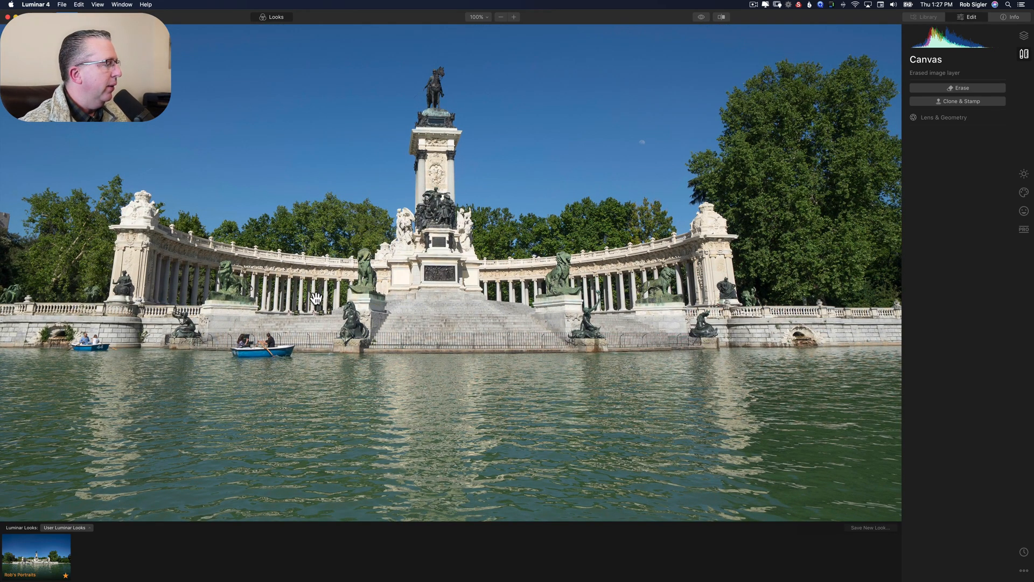
drag(137, 305, 255, 307)
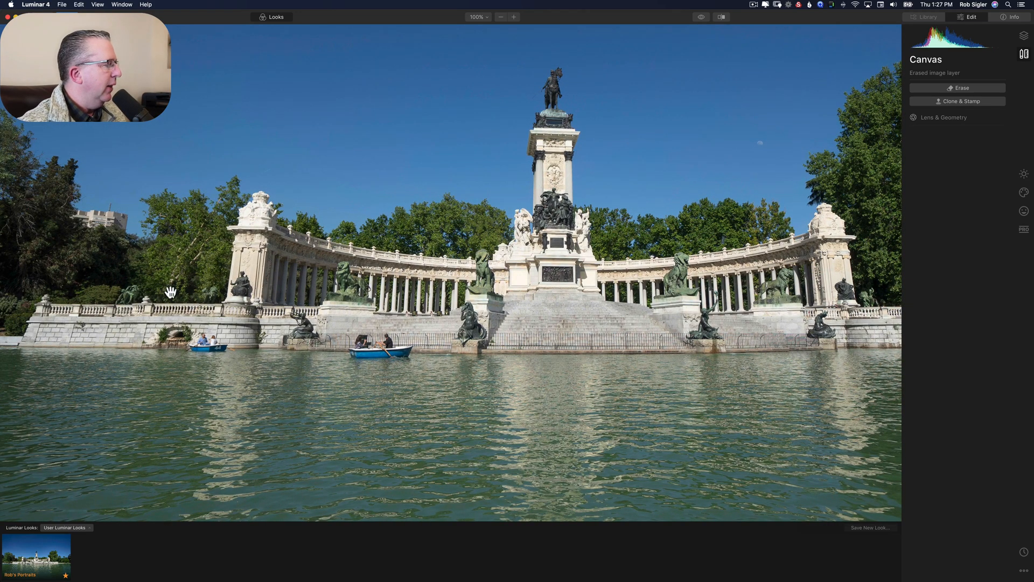
click(1024, 174)
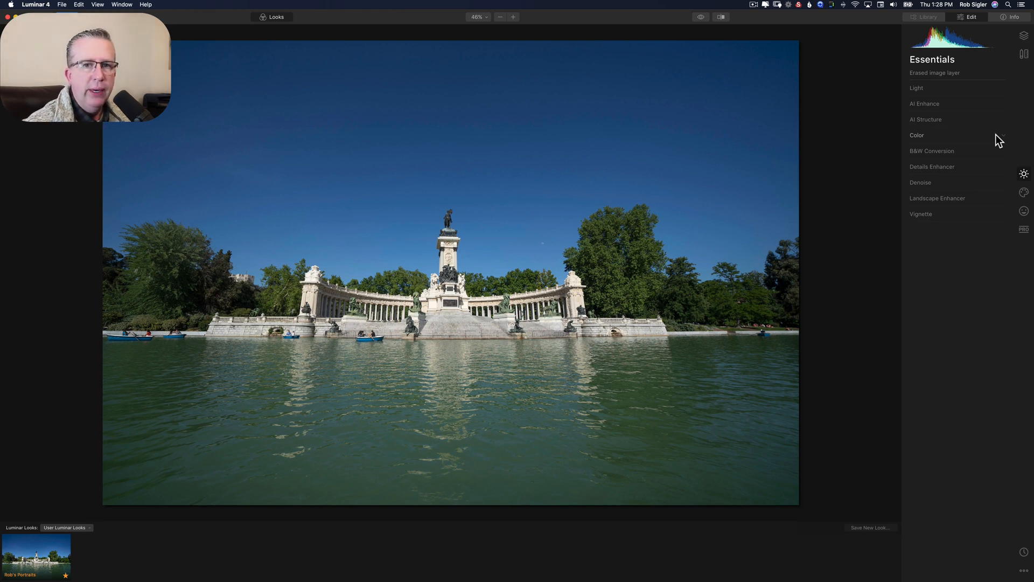
Set AI Accent to 100 and the AI Structure amount to 69 on the park photo
click(933, 105)
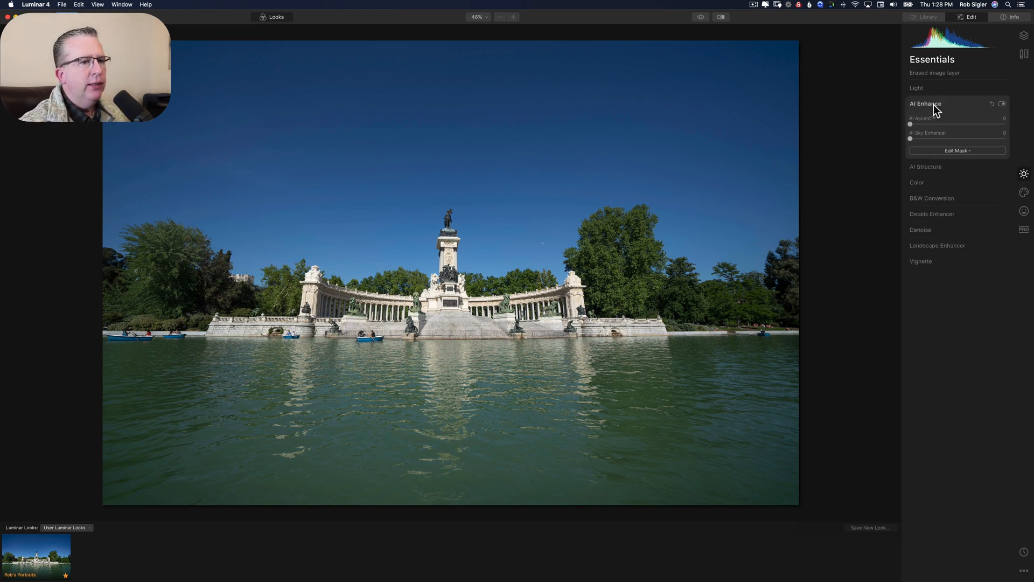
drag(910, 124, 1014, 131)
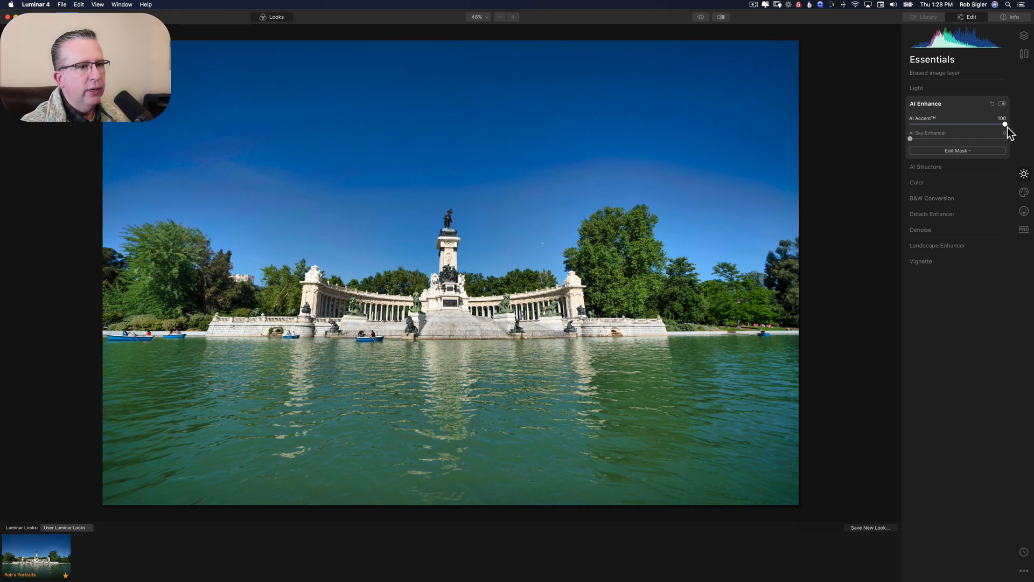
click(943, 167)
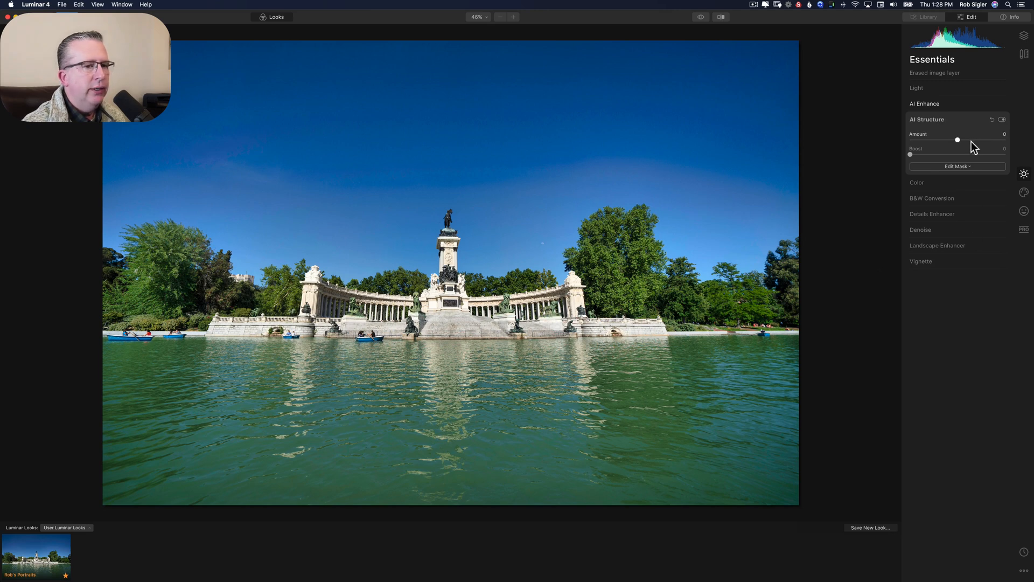
drag(959, 140, 1007, 137)
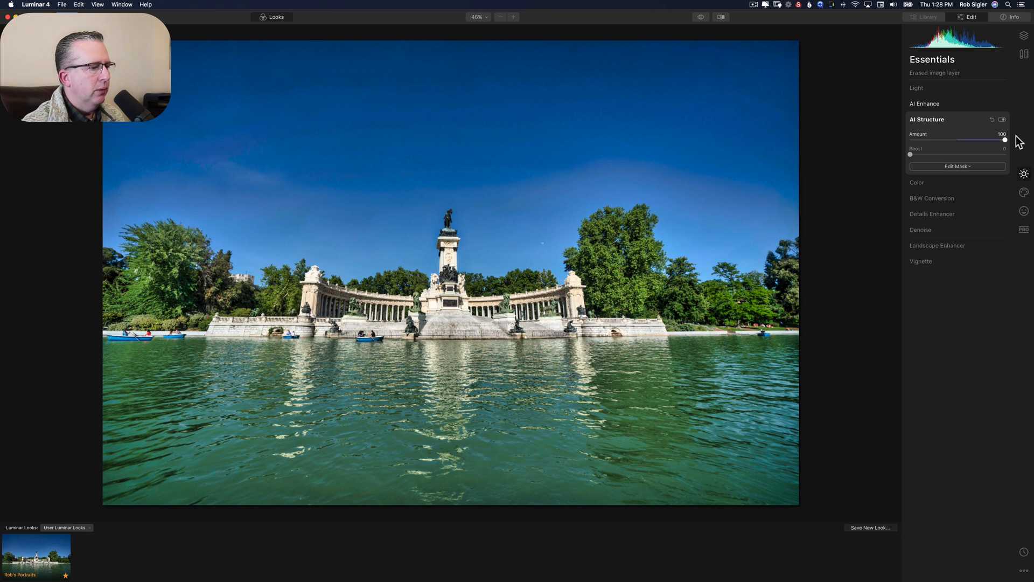
drag(1004, 140, 993, 140)
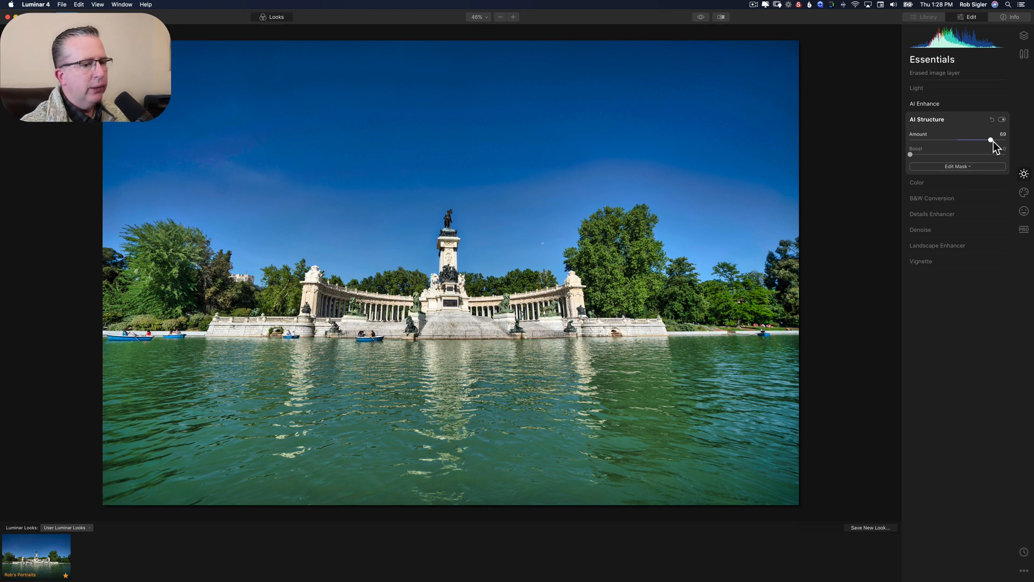
Set Foliage Enhancer to 28 and limit it to the area above the water with a gradient mask drawn at the waterline
click(964, 247)
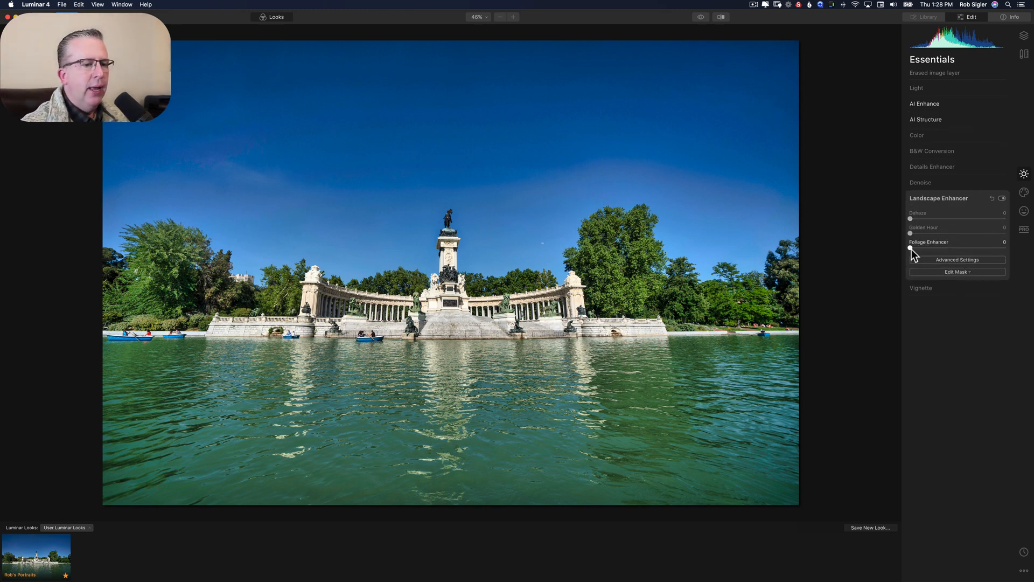
drag(911, 247, 947, 246)
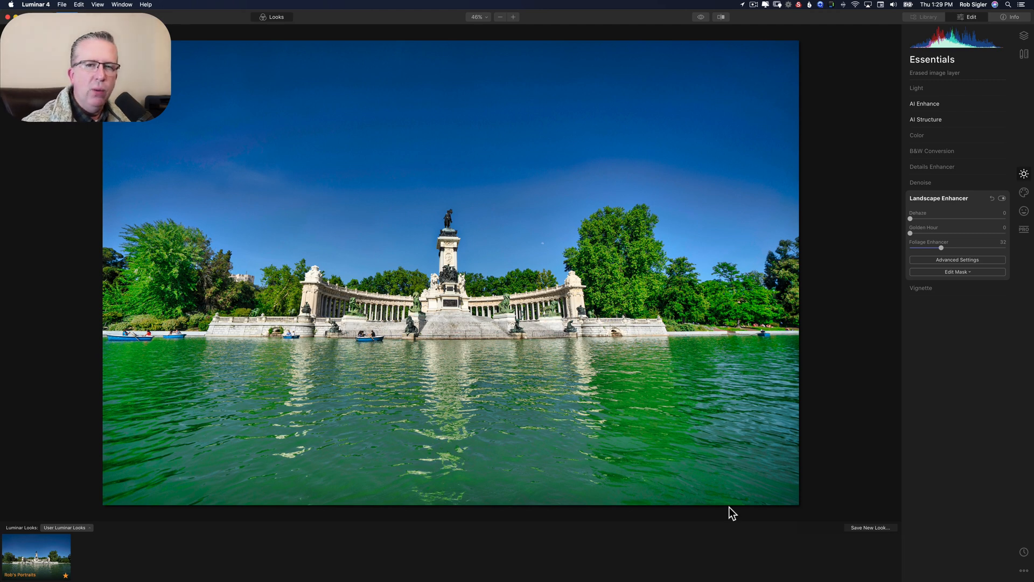
click(964, 272)
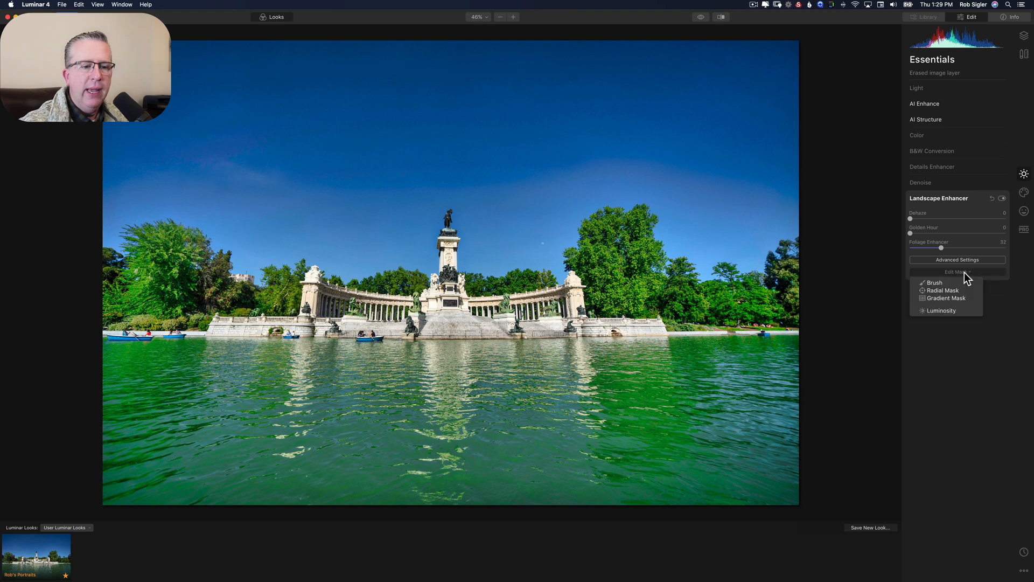
click(947, 297)
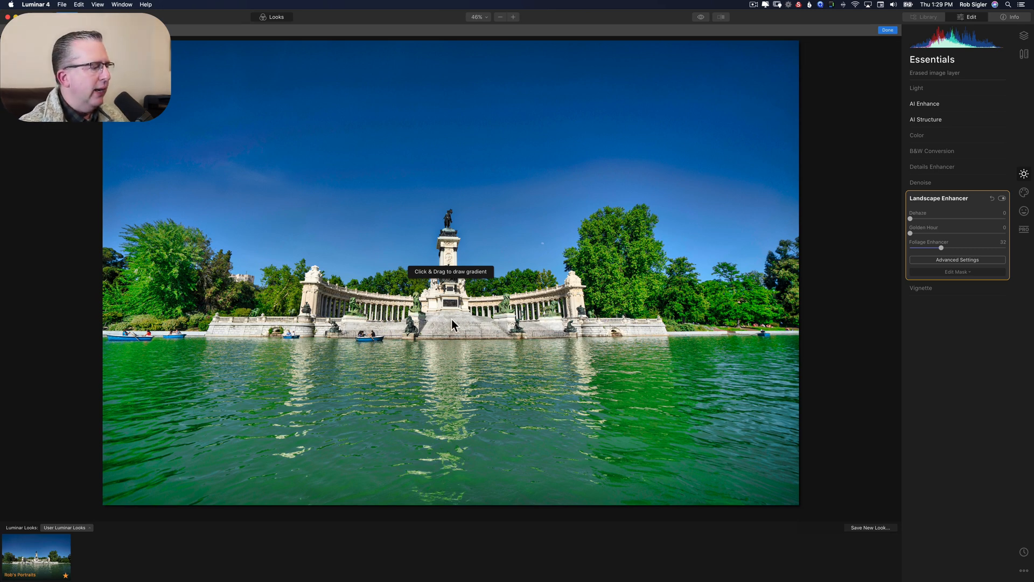
drag(451, 319, 452, 343)
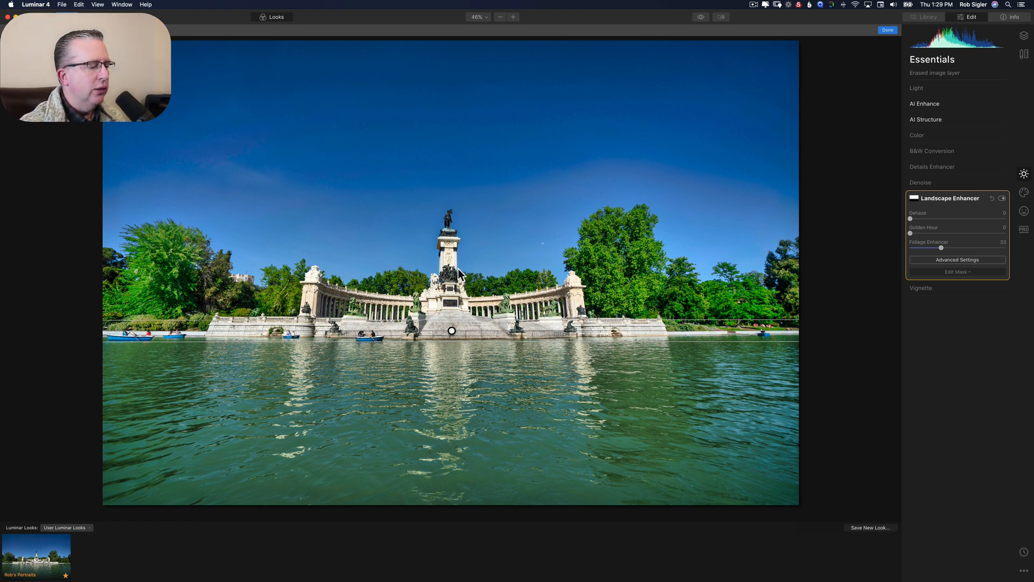
mouse_move(940, 248)
mouse_down()
mouse_move(932, 248)
mouse_move(987, 244)
mouse_move(935, 250)
mouse_up()
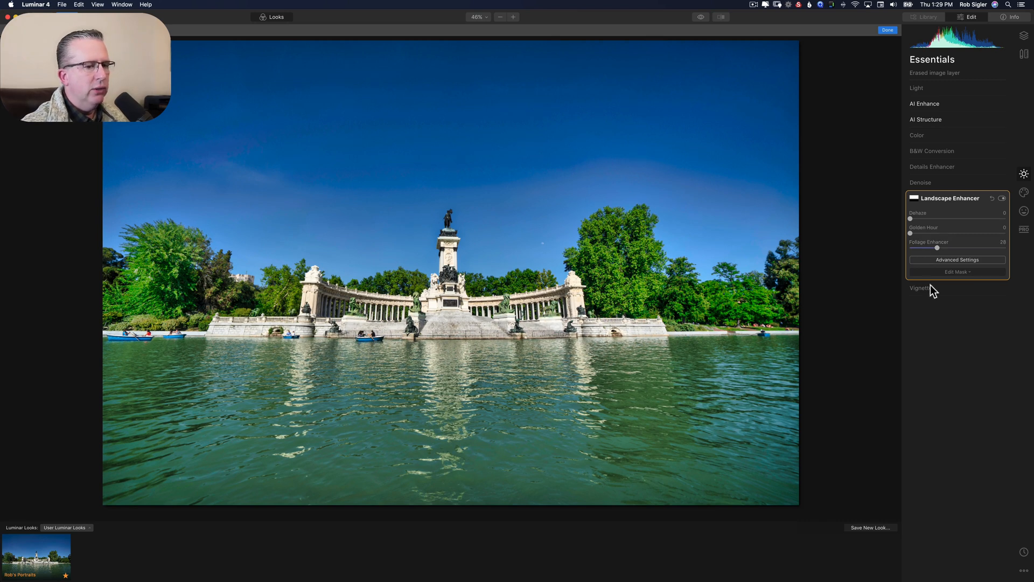
Replace the sky of the park photo with Blue Sky 2 using AI Sky Replacement
click(1022, 194)
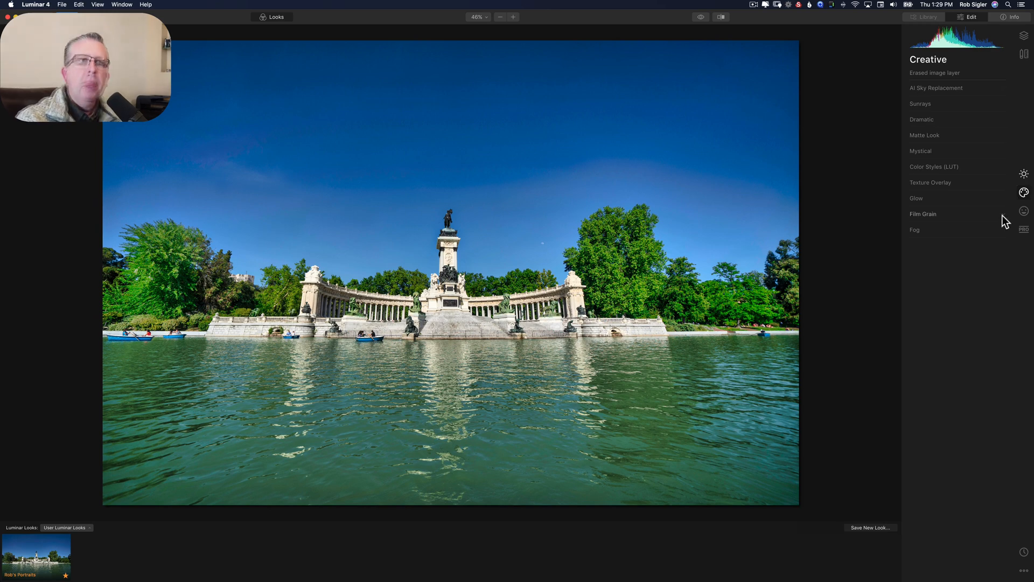
click(948, 88)
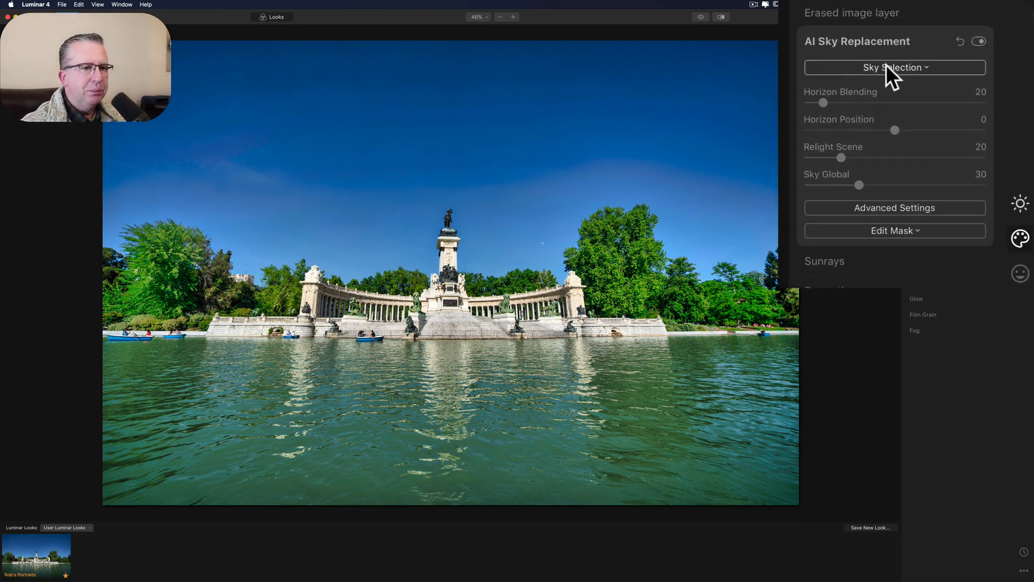
click(888, 67)
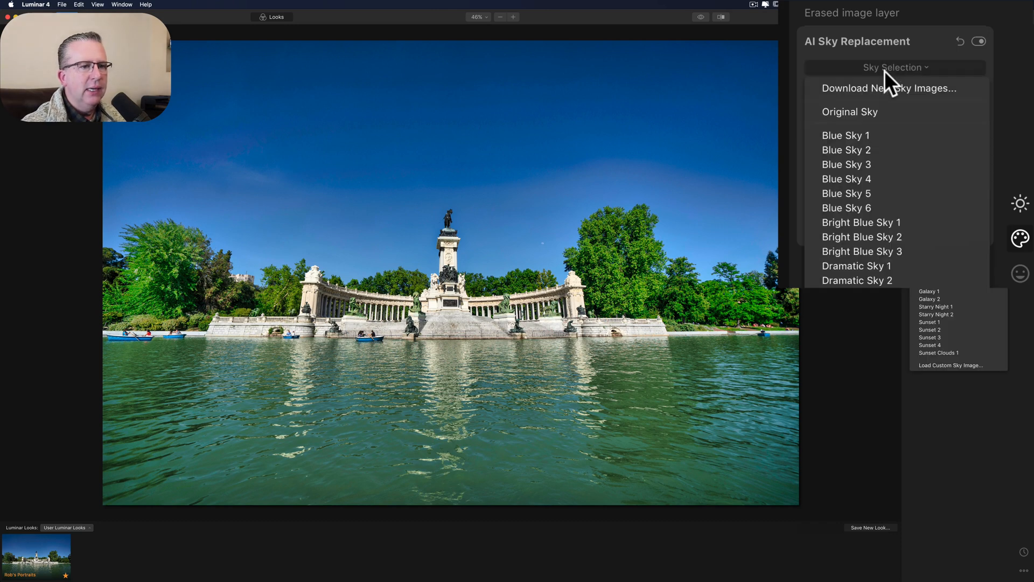
click(866, 150)
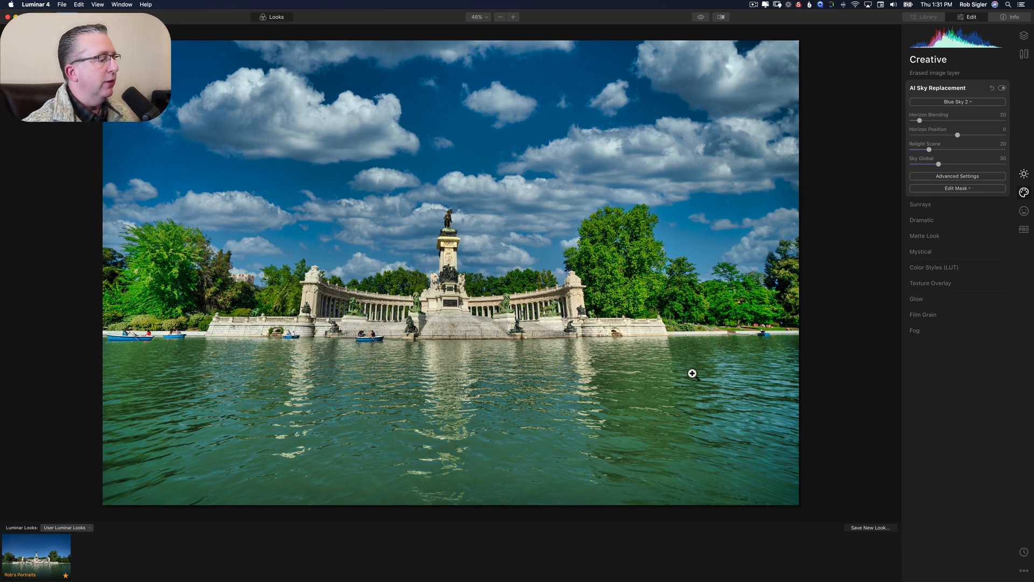
Compare the edited park photo with its original version twice
click(700, 18)
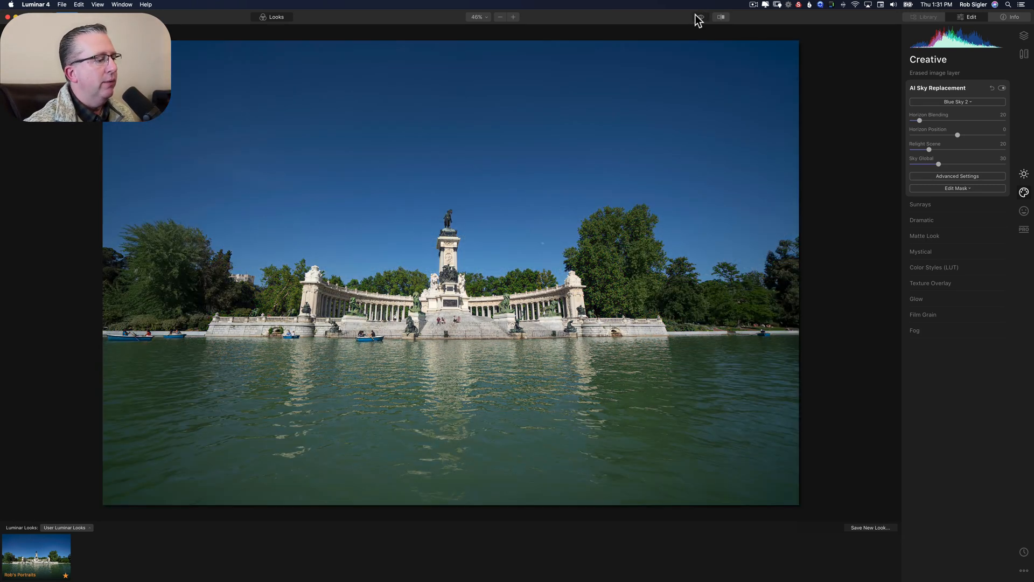
click(698, 18)
click(696, 16)
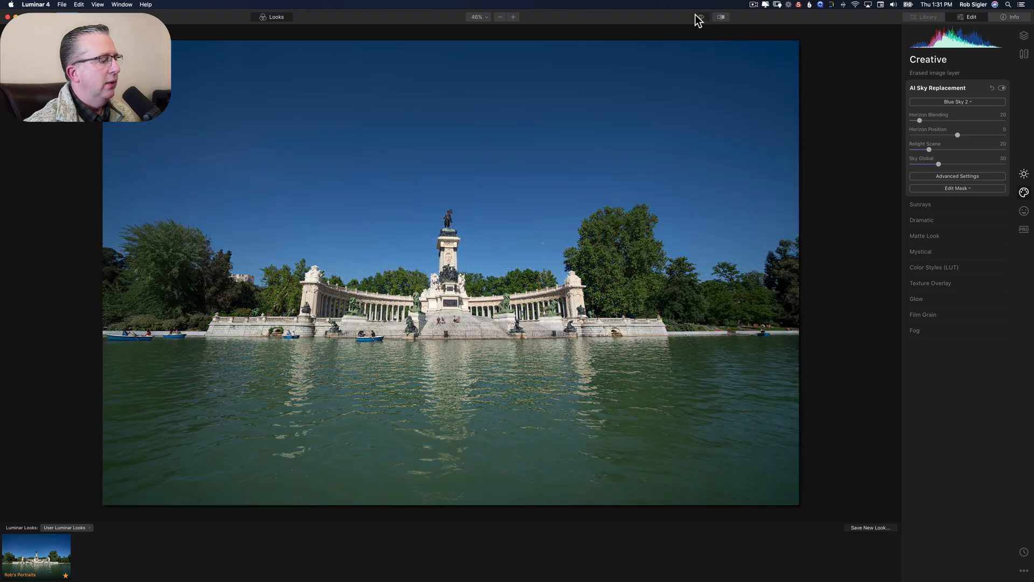
click(699, 19)
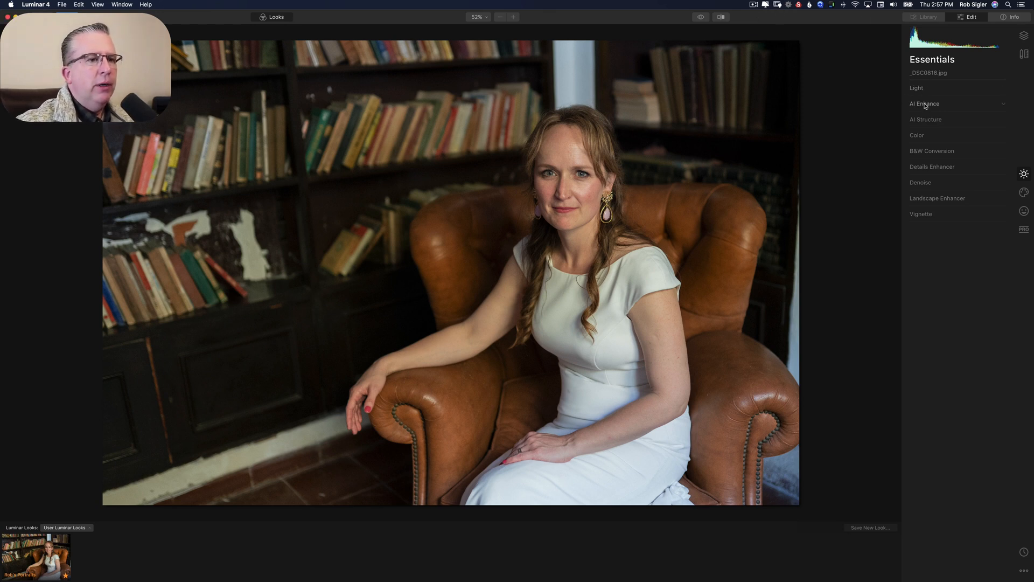
Set AI Accent to 53 and the AI Structure amount to 55 on the portrait of the woman in the armchair
click(962, 106)
drag(911, 123, 964, 125)
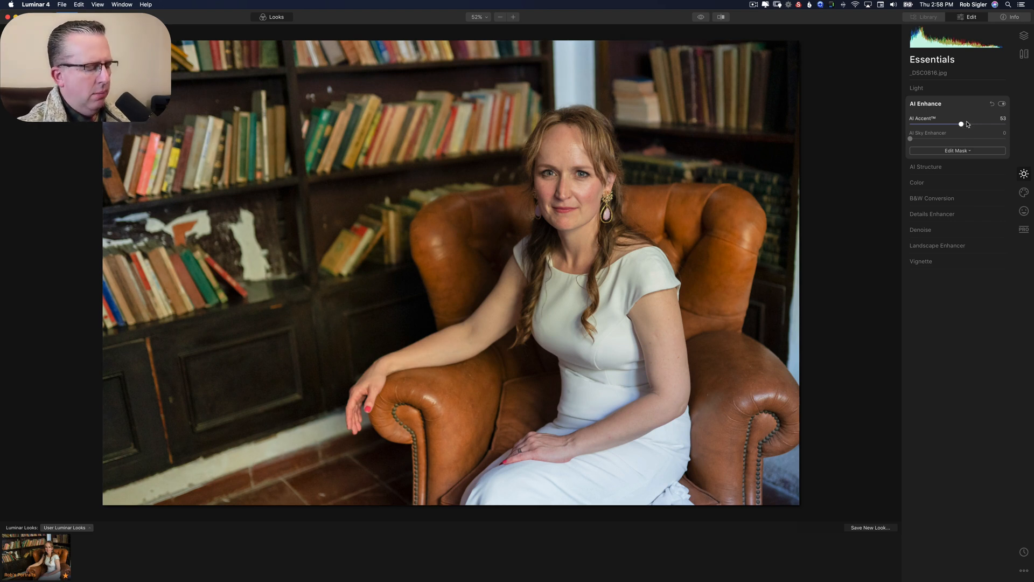
click(948, 167)
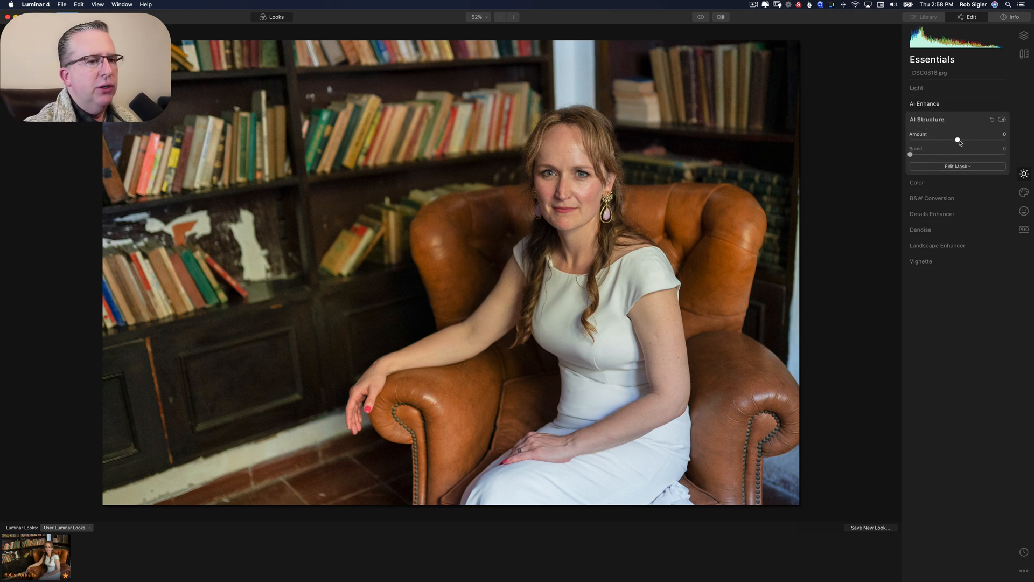
drag(958, 140, 985, 144)
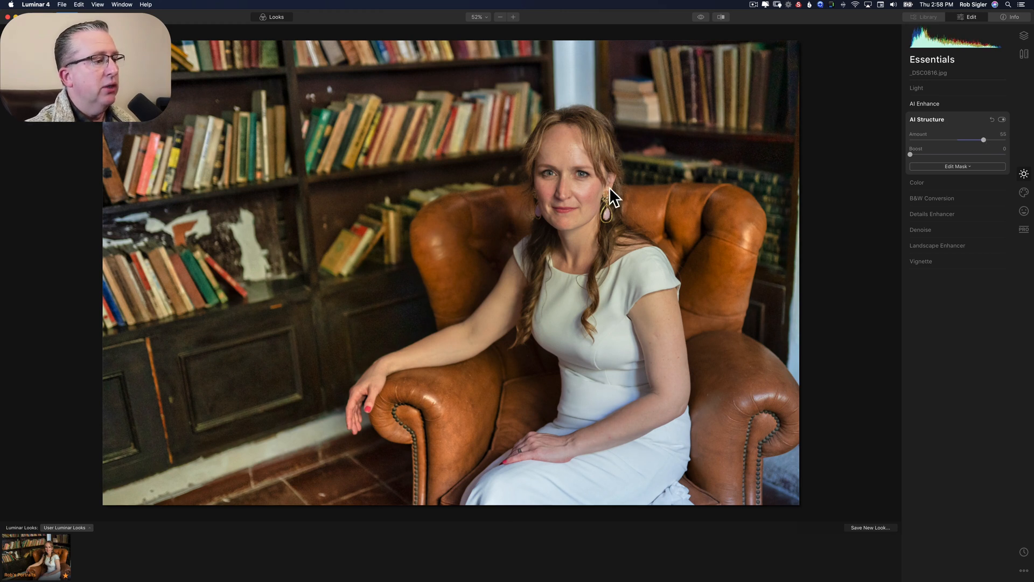
Set Luminosity Denoise to 29 on the portrait while checking the noise at 100% zoom
click(951, 234)
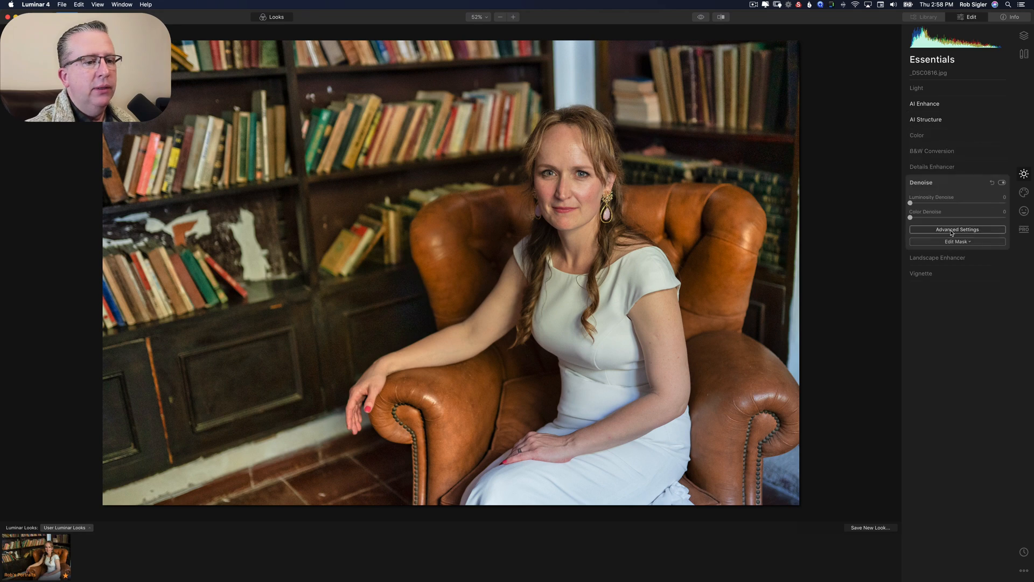
double_click(654, 140)
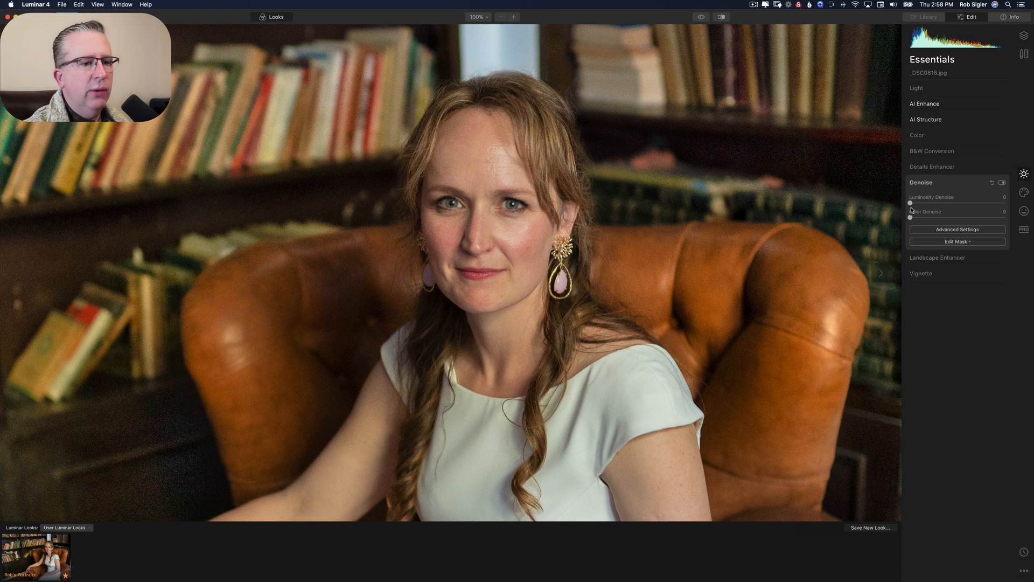
drag(910, 203, 934, 204)
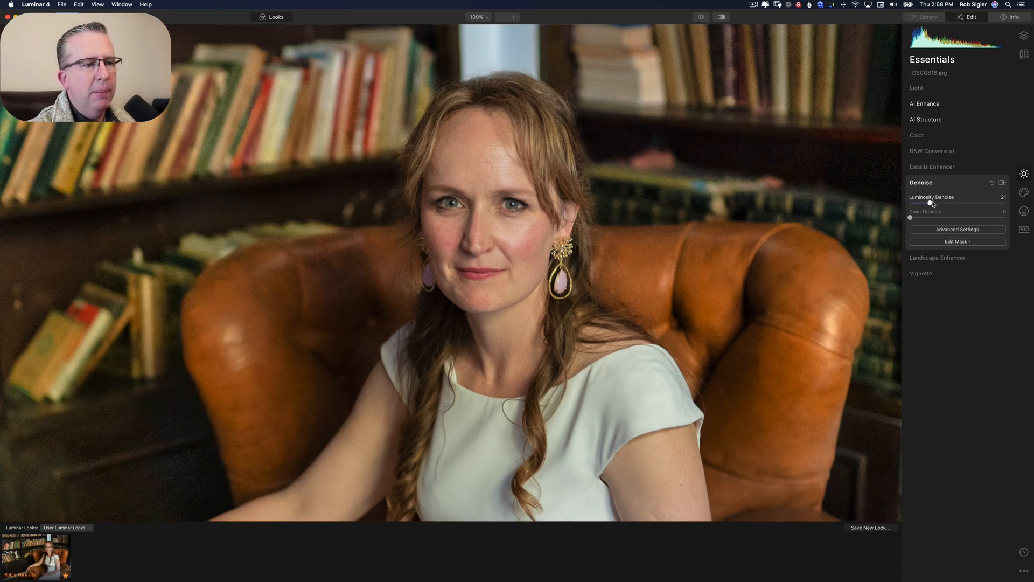
drag(933, 204, 939, 203)
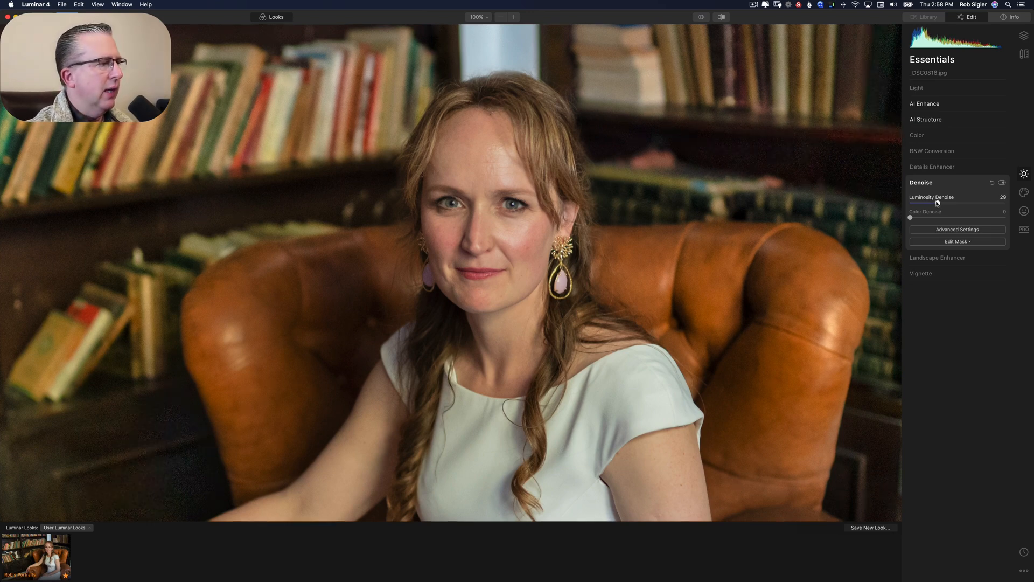
double_click(703, 196)
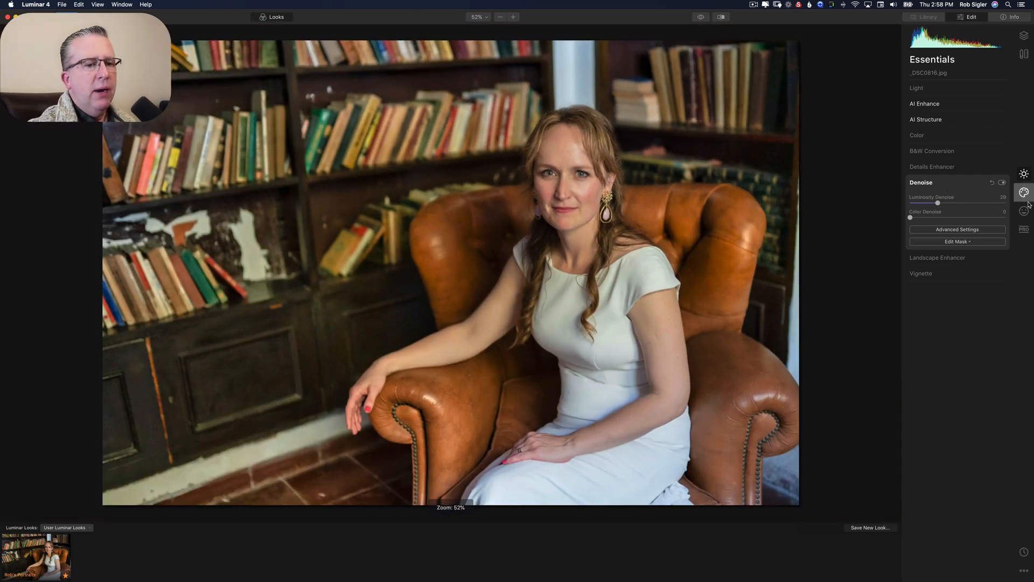
Smooth the woman's skin with AI Skin Enhancer at an amount of 49, viewing her face at 100% zoom
click(1025, 212)
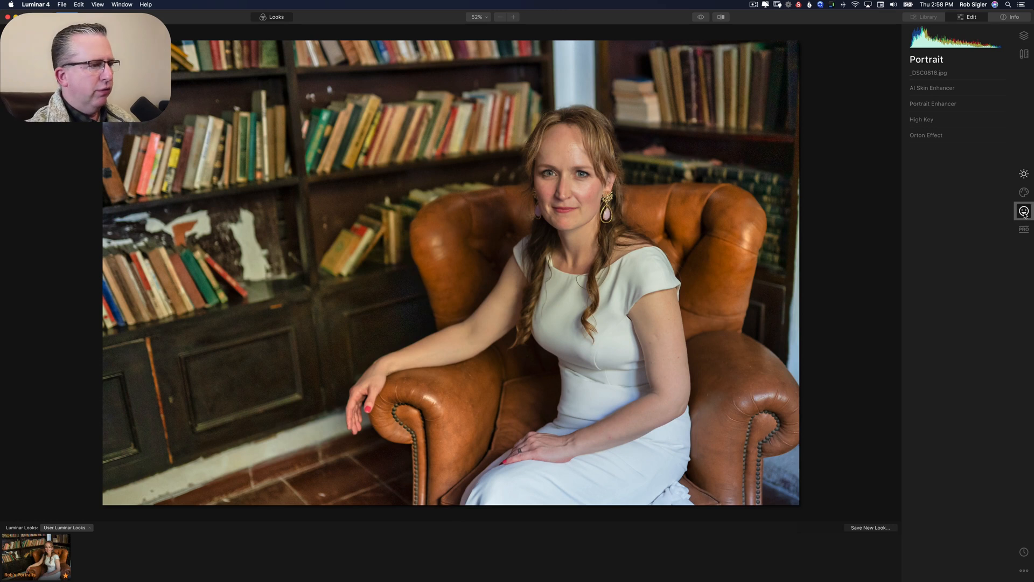
click(943, 89)
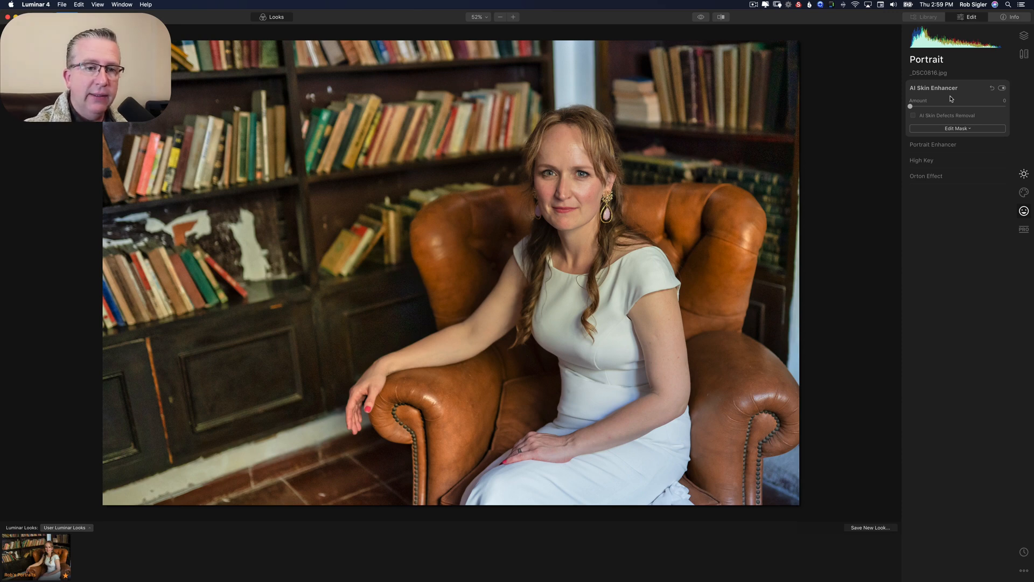
double_click(572, 167)
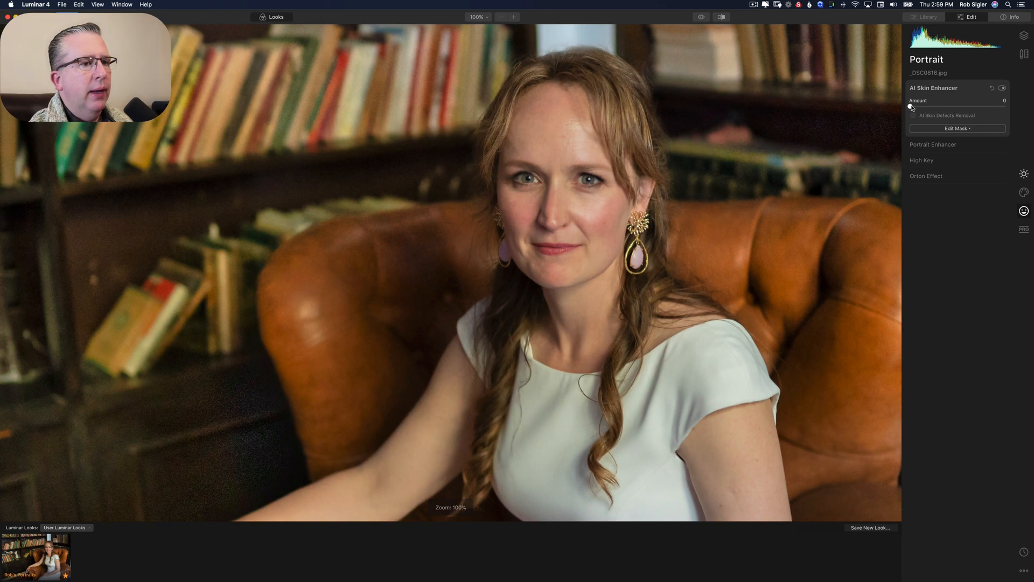
drag(911, 107, 960, 107)
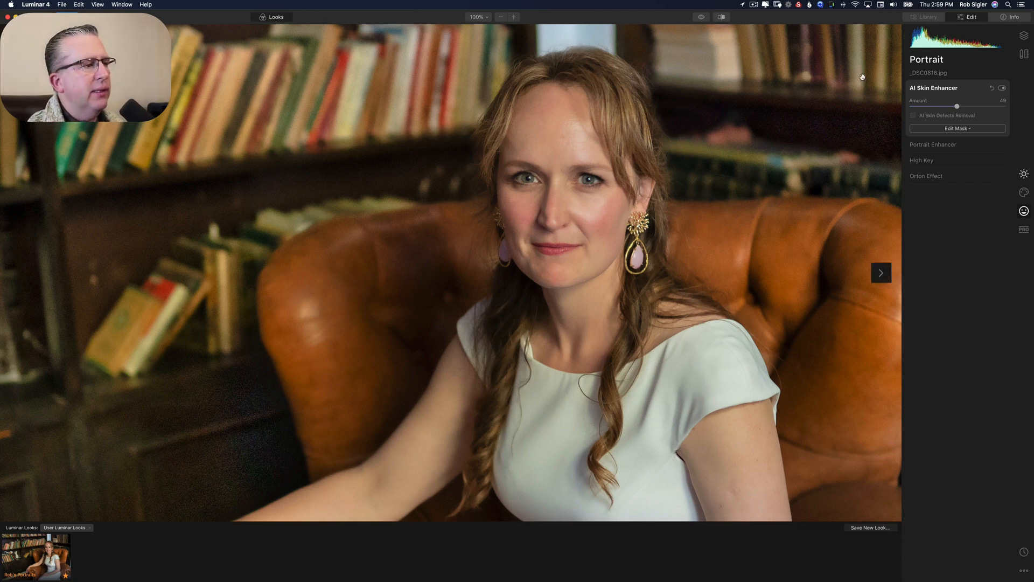
Compare the retouched portrait with its original version at 100% zoom
click(701, 20)
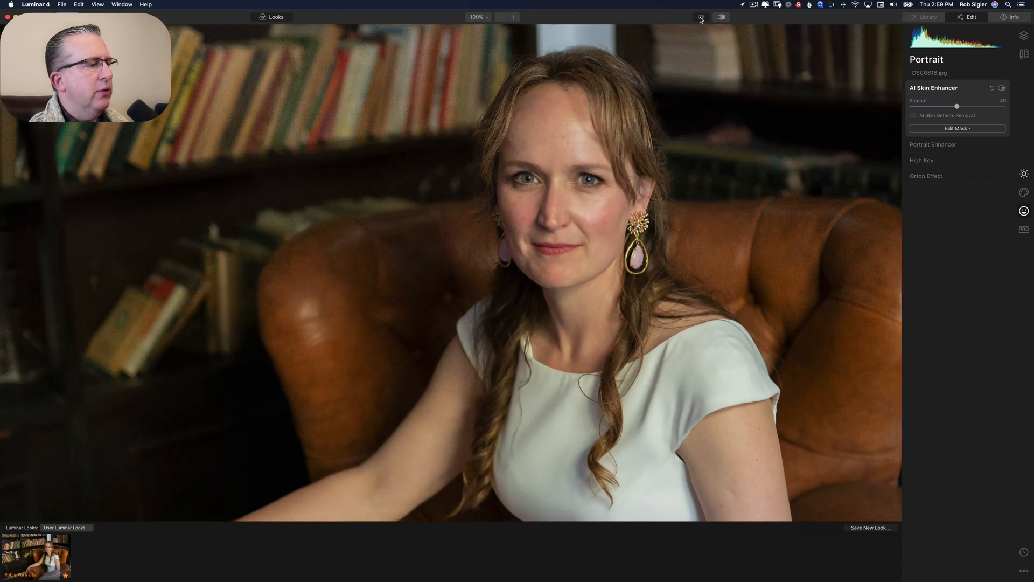
click(701, 20)
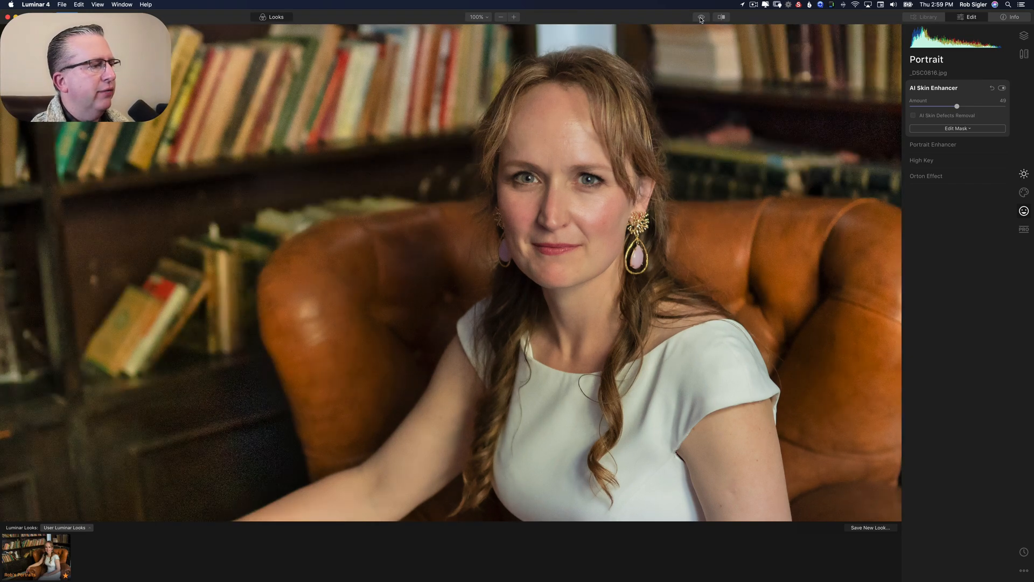
click(701, 20)
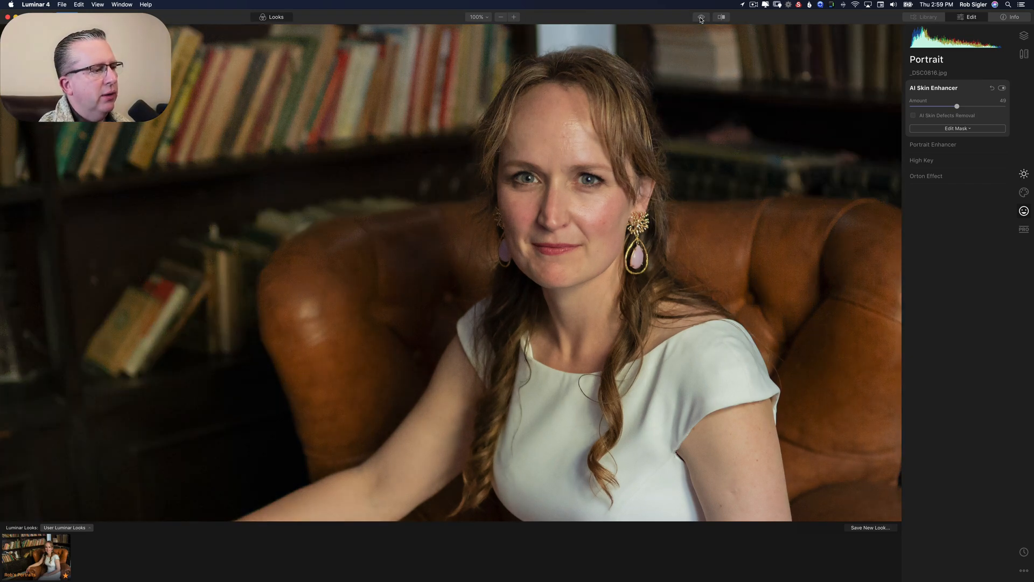
click(701, 20)
In Portrait Enhancer, set Face Light to 35, Eye Whitening to 28, Eye Enhancer to 46 and Dark Circles Removal to 42
click(933, 145)
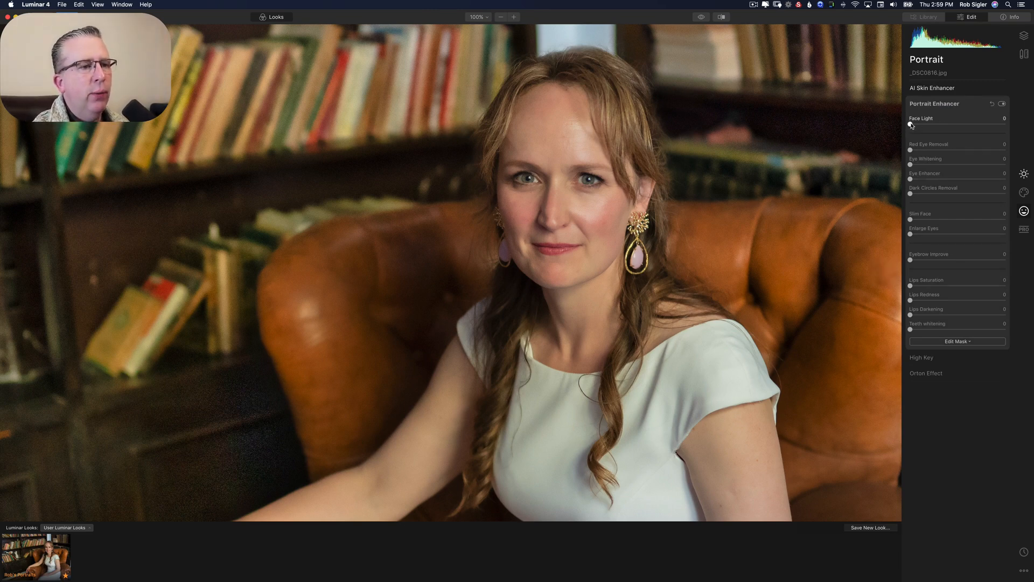
drag(911, 125, 946, 125)
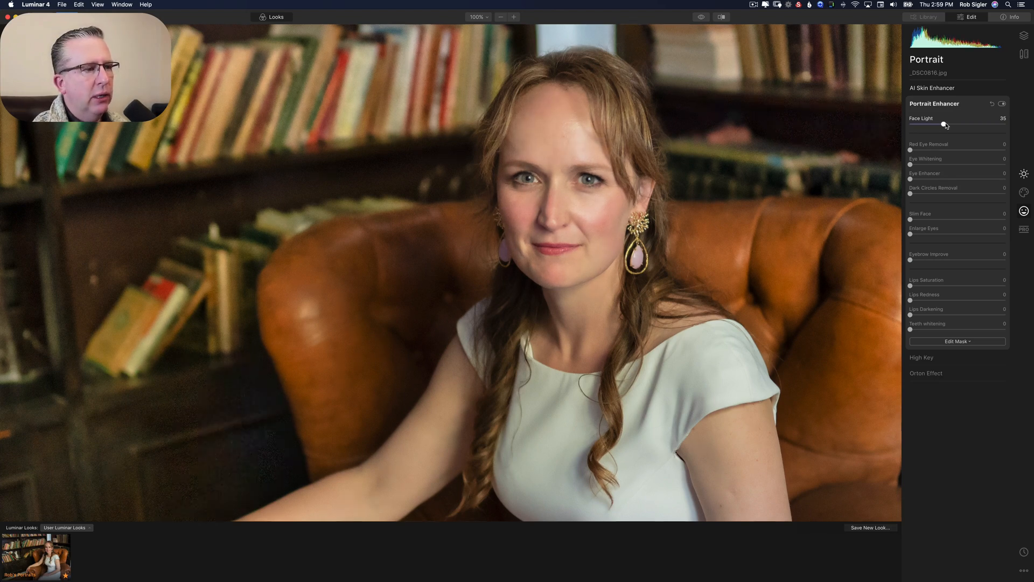
drag(911, 165, 939, 166)
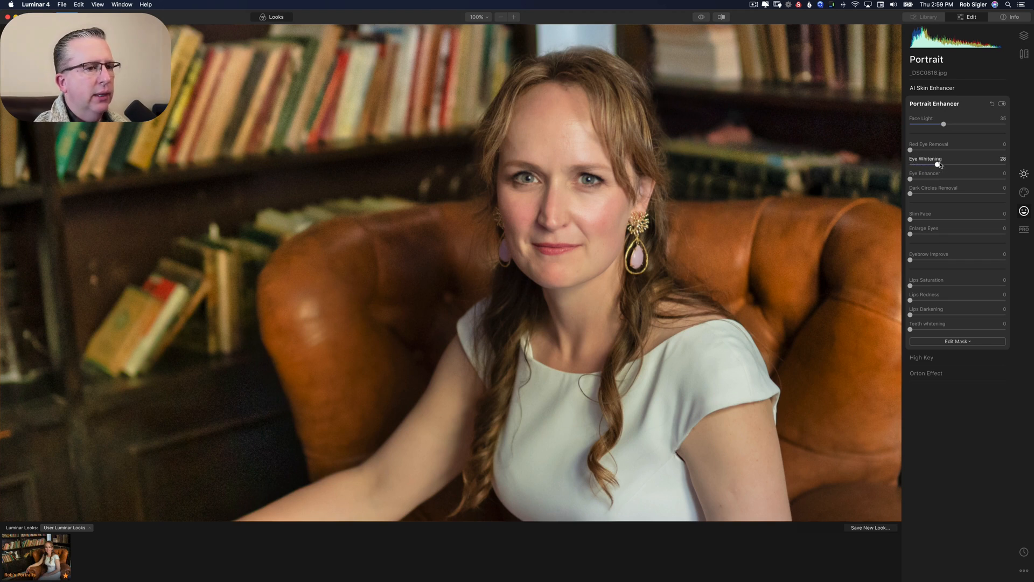
click(954, 180)
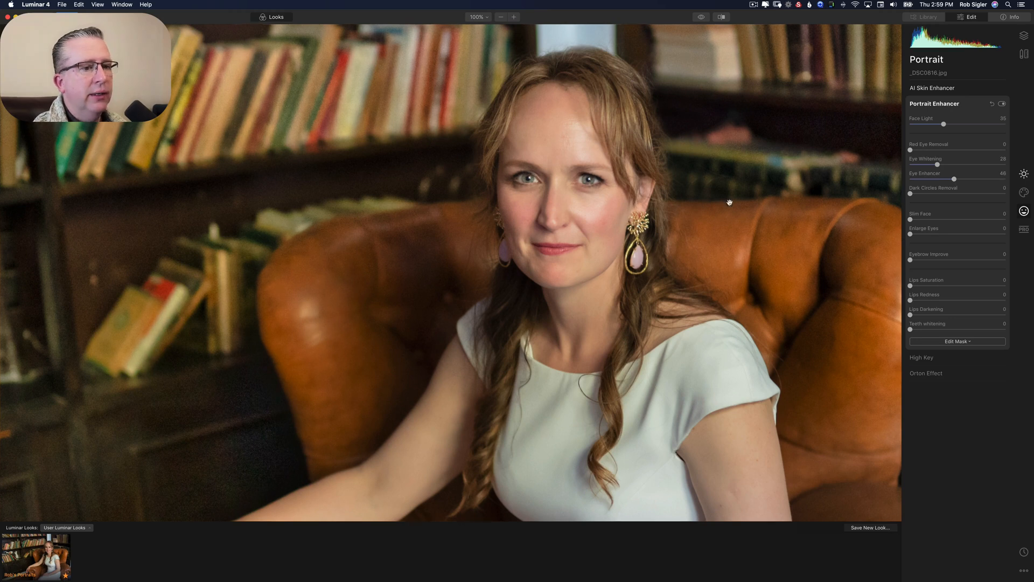
drag(911, 194, 952, 194)
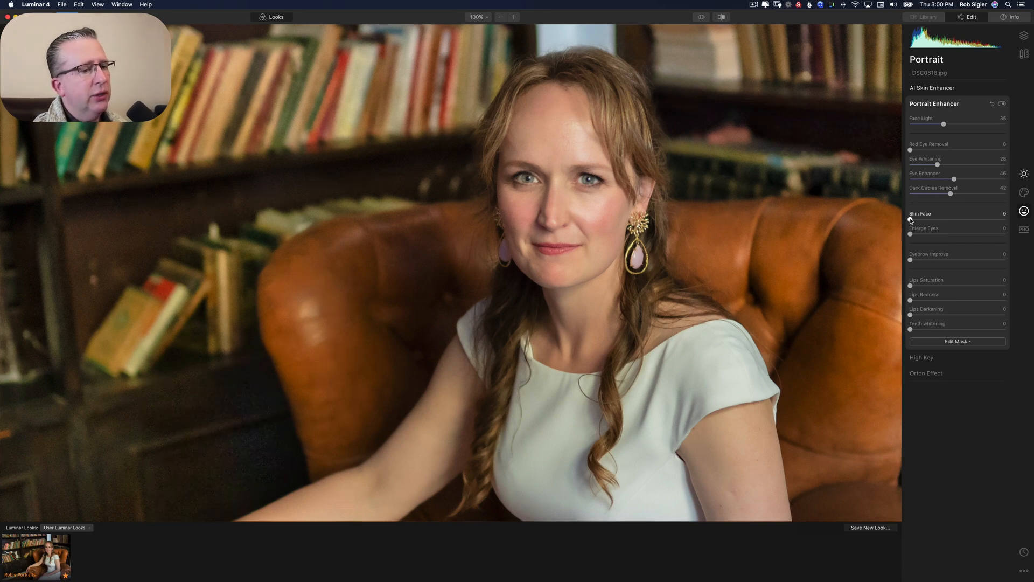
Set Slim Face to 4, Enlarge Eyes to 9, Eyebrow Improve to 77, and Lips Saturation, Redness and Darkening to 33, 29 and 28
mouse_move(911, 219)
mouse_down()
mouse_move(947, 221)
mouse_move(914, 220)
mouse_move(925, 234)
mouse_move(997, 231)
mouse_move(911, 235)
mouse_move(920, 235)
mouse_up()
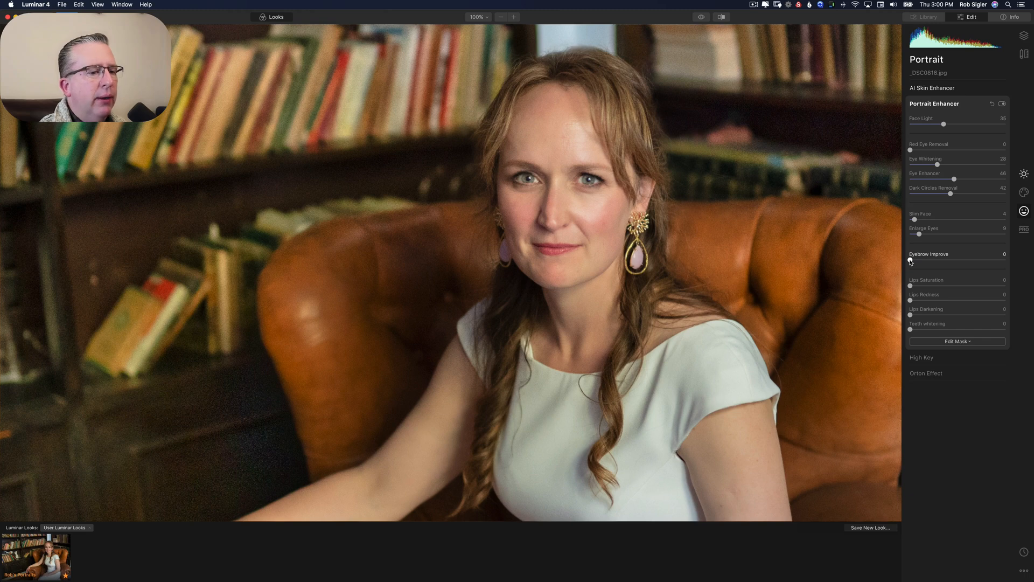
drag(910, 260, 987, 258)
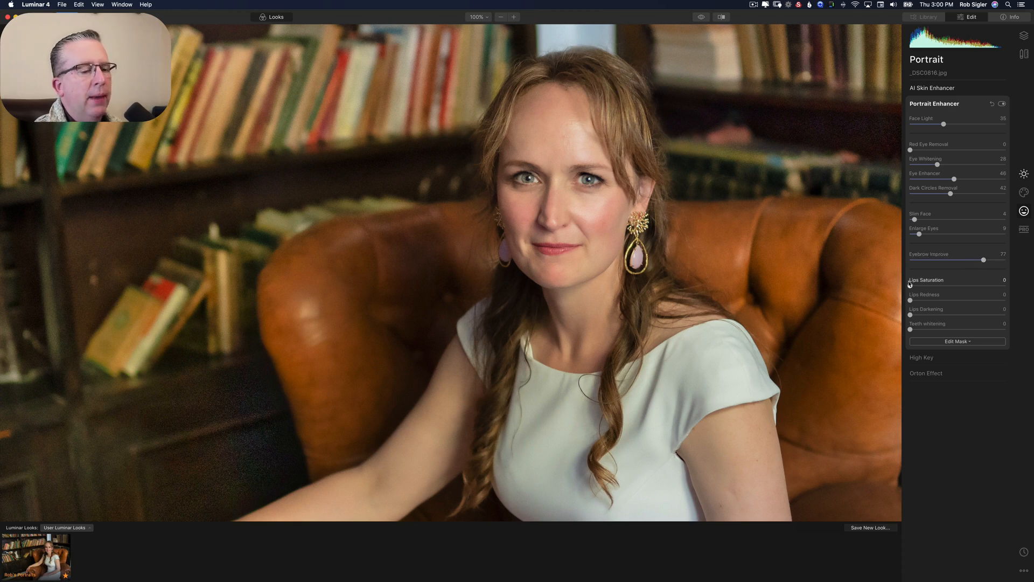
drag(910, 286, 937, 315)
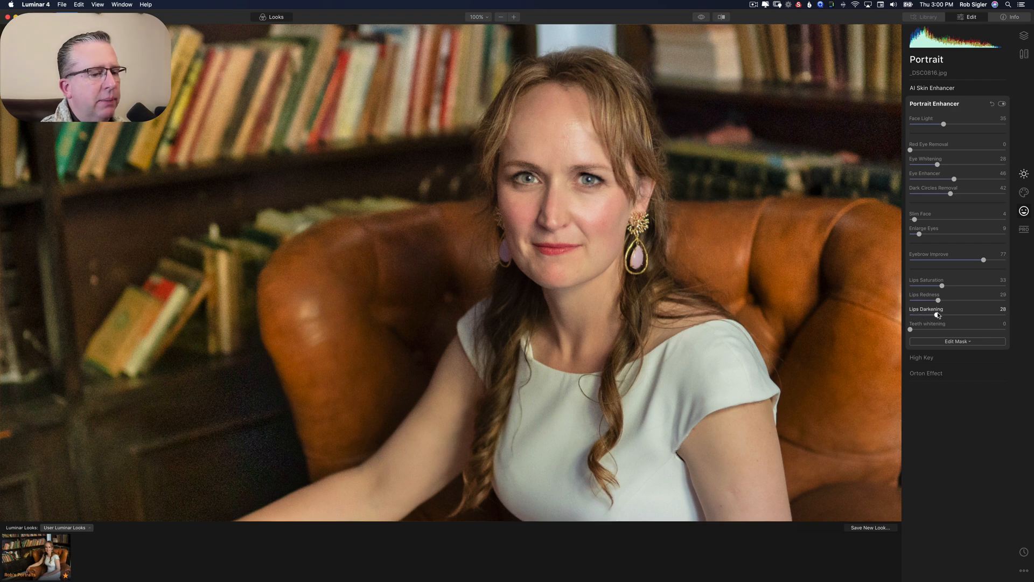
Compare the face and lip retouching with the original photo, and fit the whole portrait in view
click(702, 18)
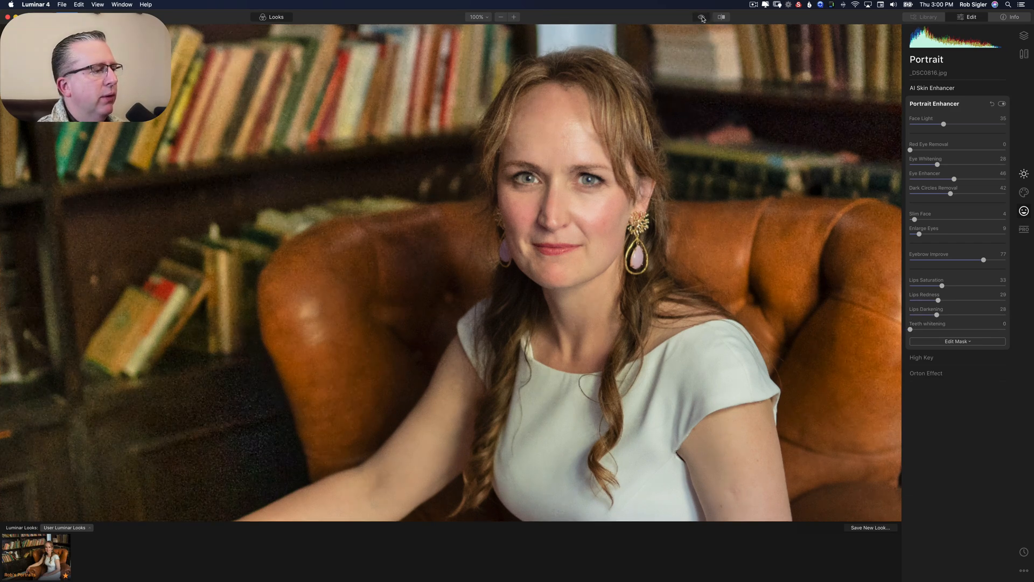
click(702, 19)
click(703, 18)
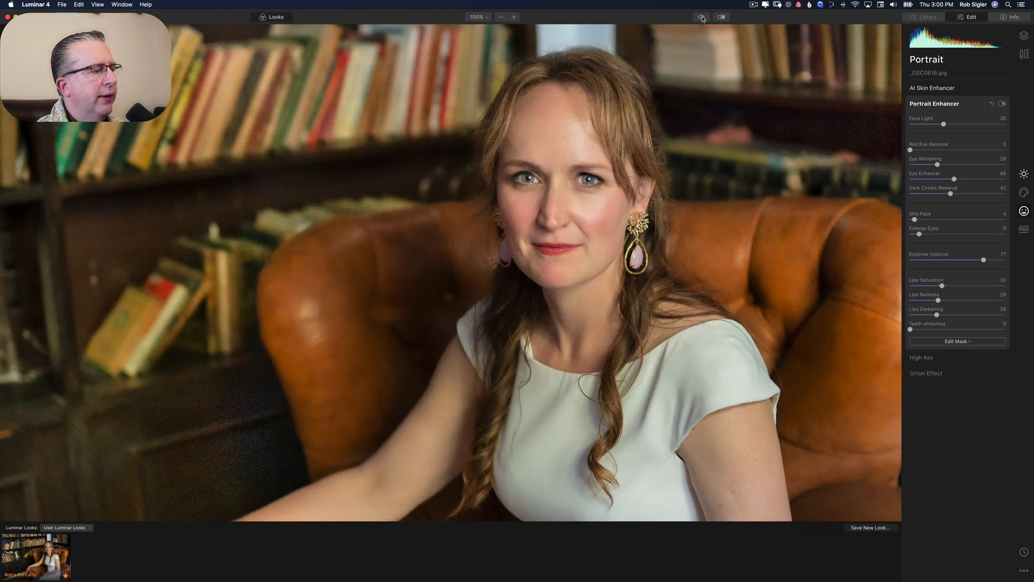
key(super+0)
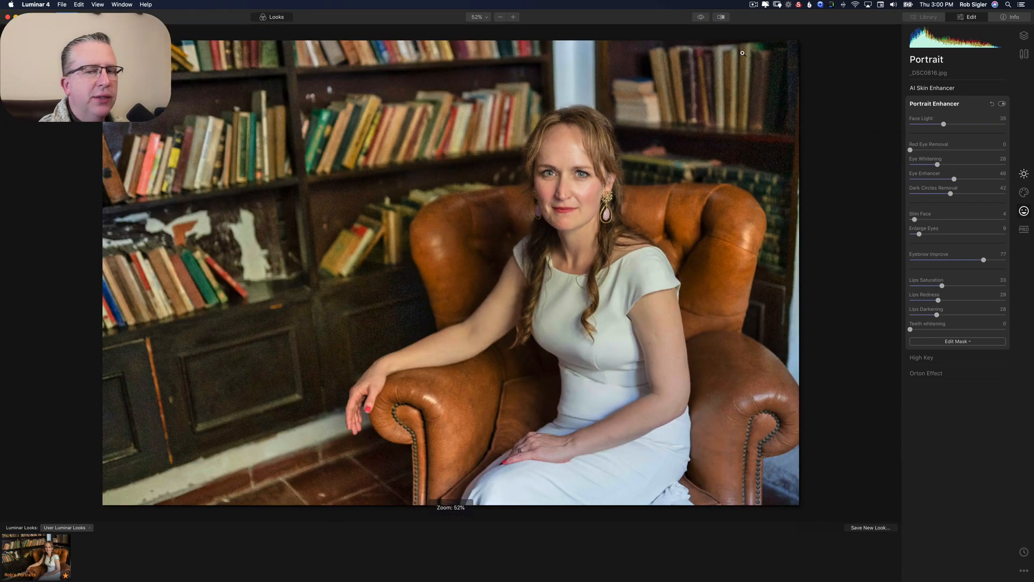